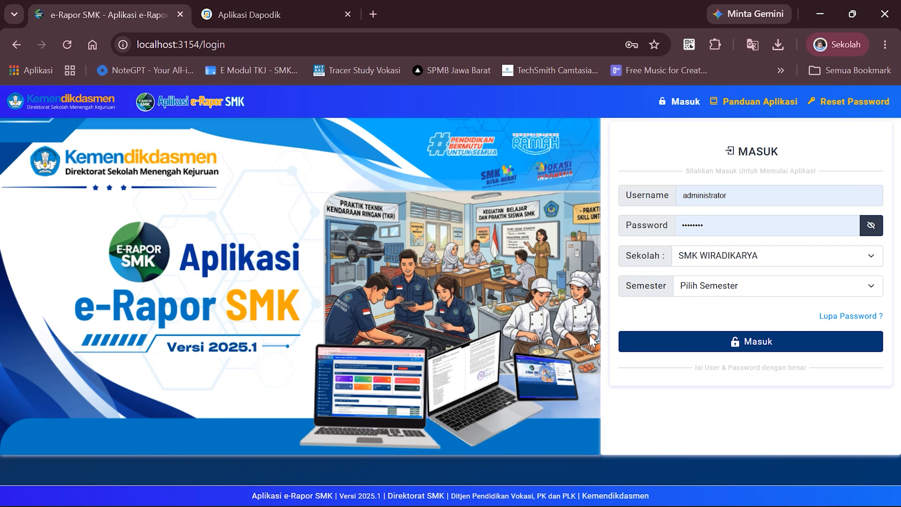
Log in to e-Rapor as administrator for the 2025/2026 Genap semester and continue to the dashboard.
left_click(720, 290)
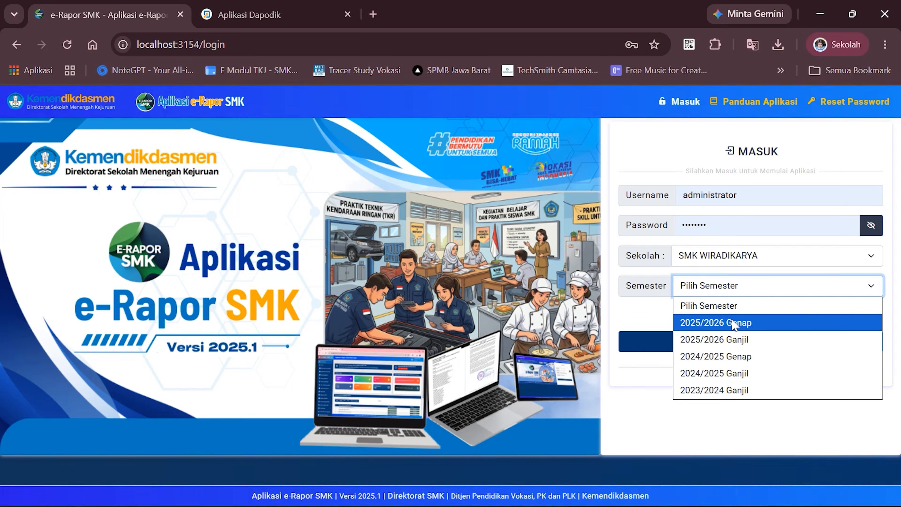
left_click(733, 322)
left_click(730, 342)
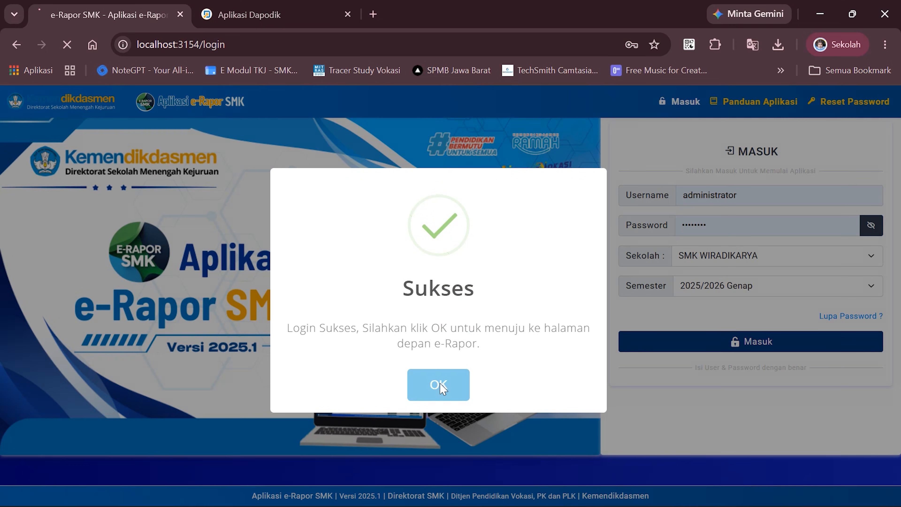
left_click(437, 385)
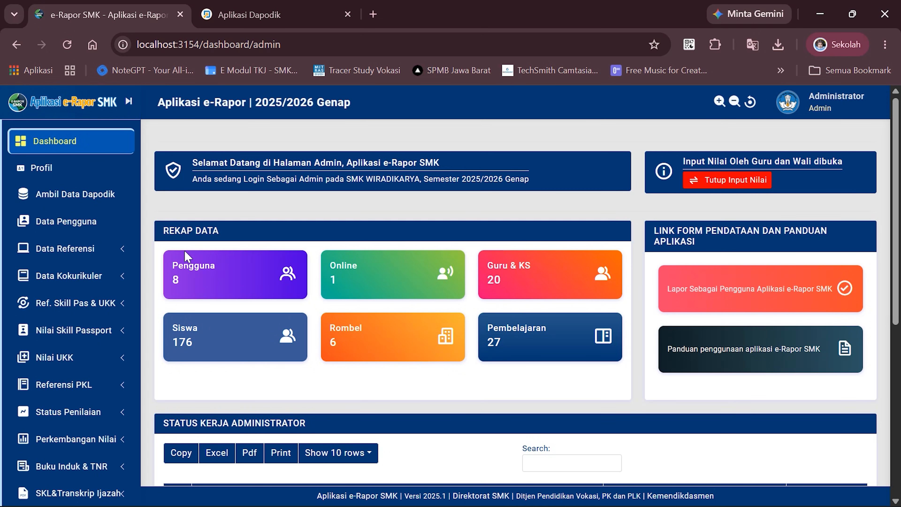
Review the Siswa and Pembelajaran totals on the e-Rapor dashboard and look over the Data Referensi entries.
left_click(117, 255)
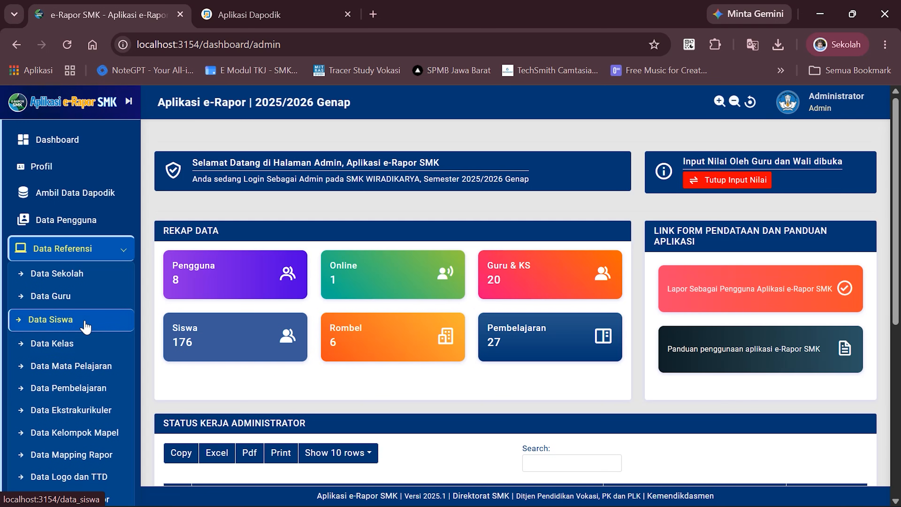
triple_click(174, 332)
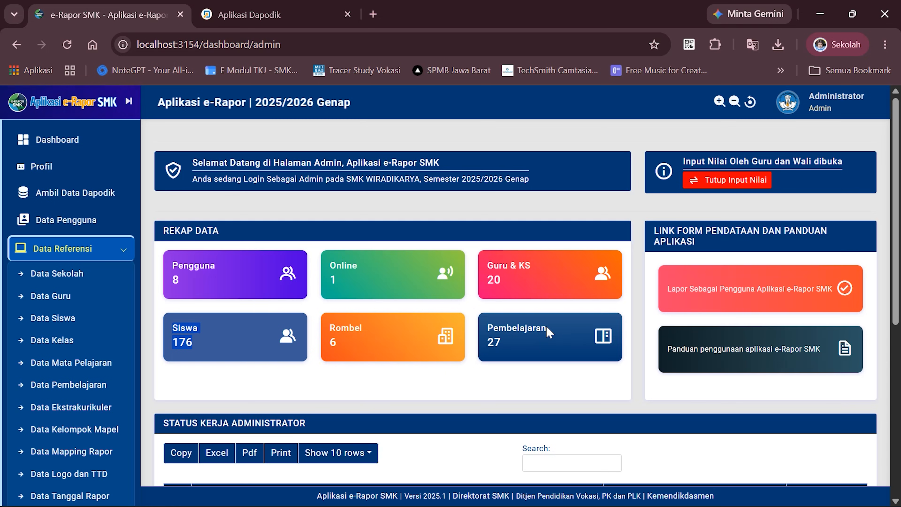
triple_click(493, 330)
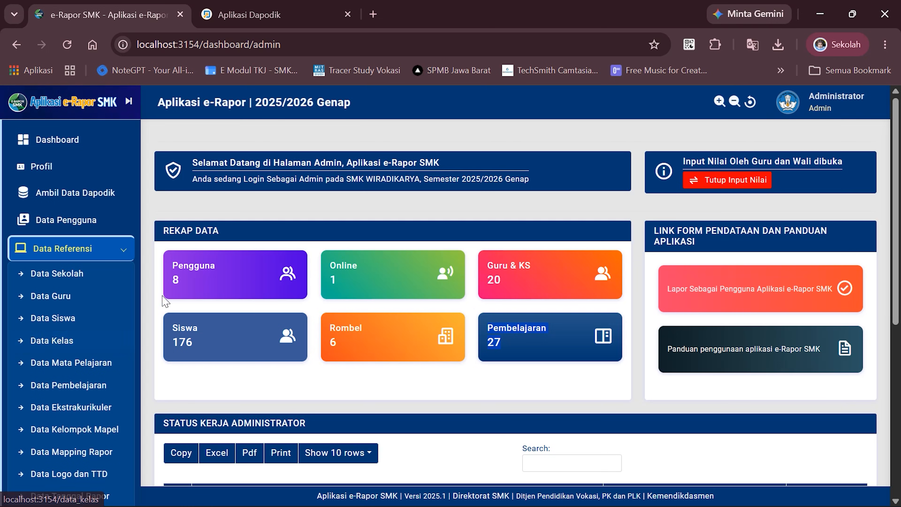
left_click(129, 250)
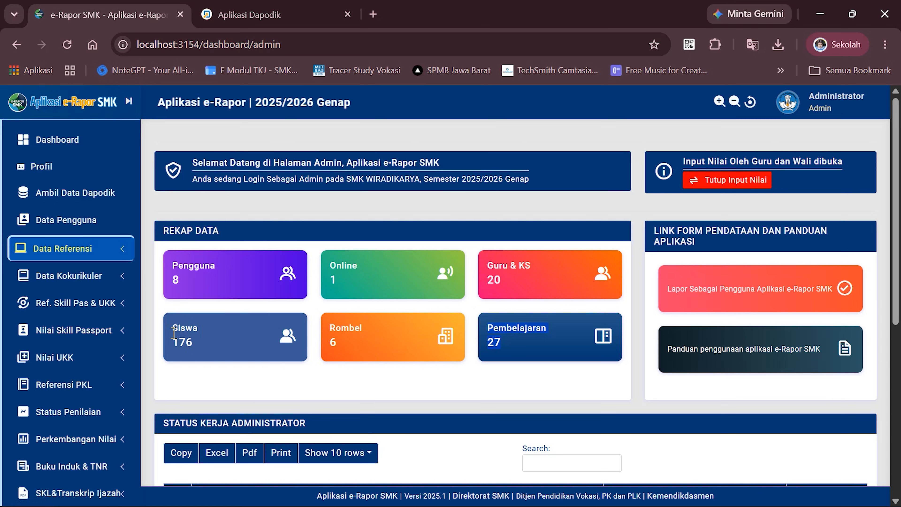
left_click_drag(173, 327, 203, 344)
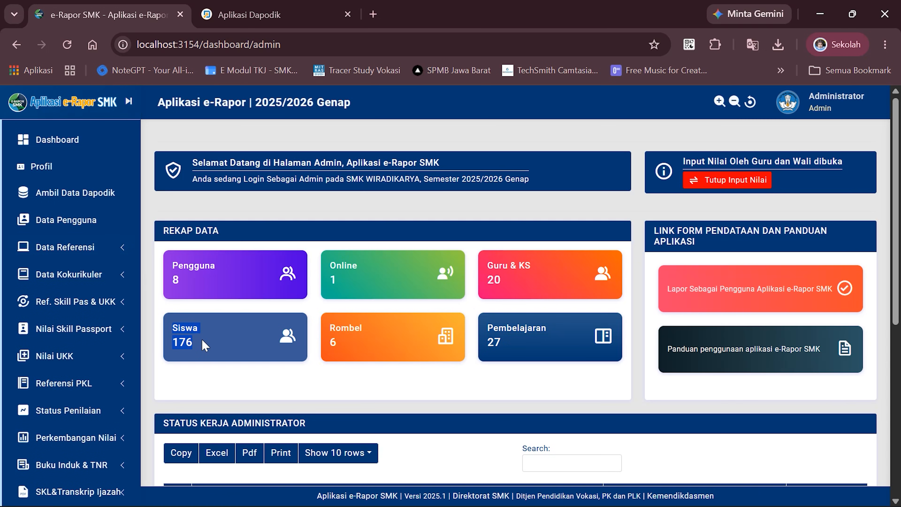
Switch to Dapodik and compare its total number of students with the Siswa total in e-Rapor.
left_click(248, 15)
left_click_drag(701, 159, 739, 159)
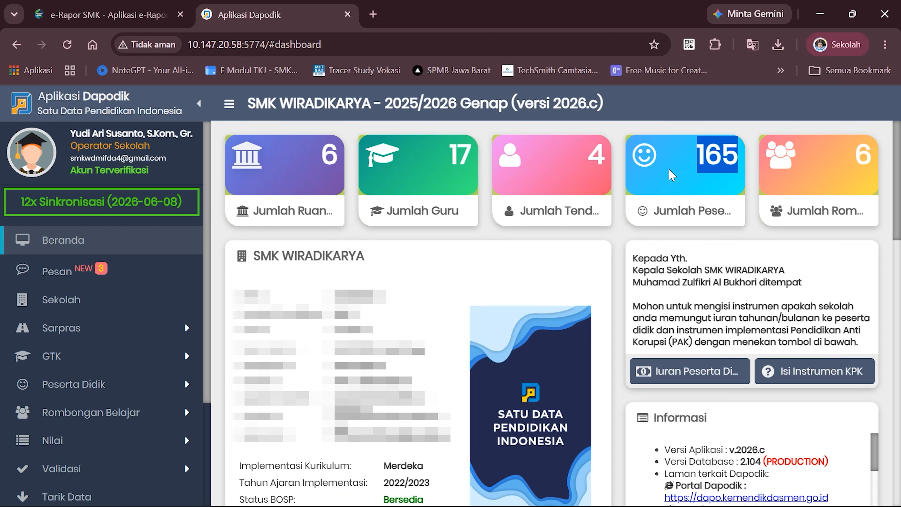
left_click(106, 15)
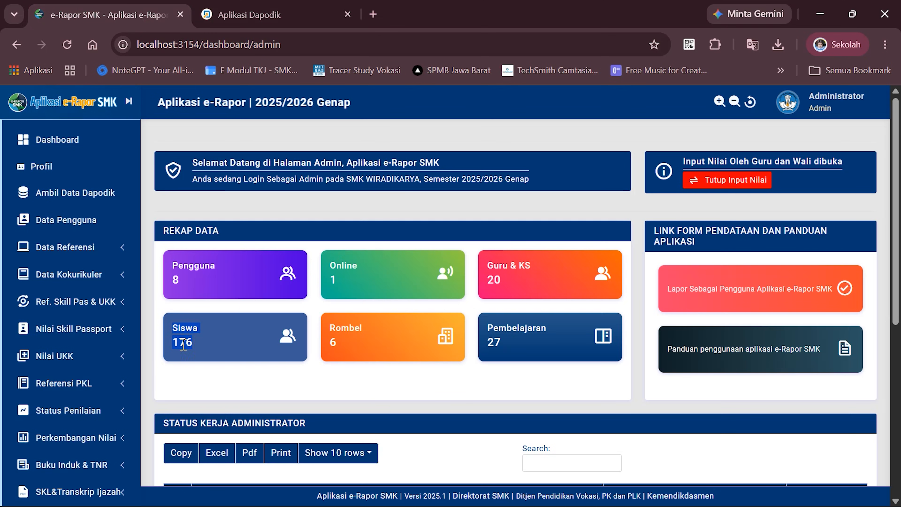
Switch to Dapodik, open the Reguler Rombongan Belajar list and select the 10 TKJ A class.
left_click(288, 12)
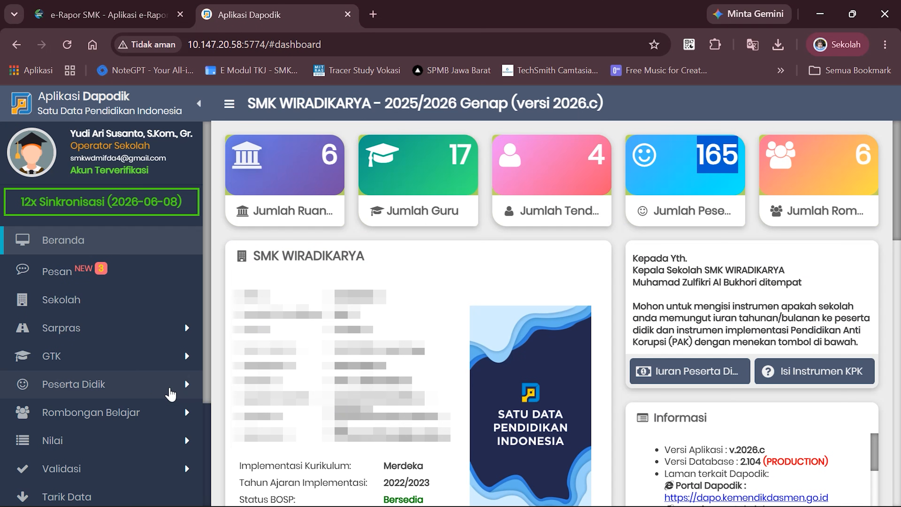
left_click(182, 414)
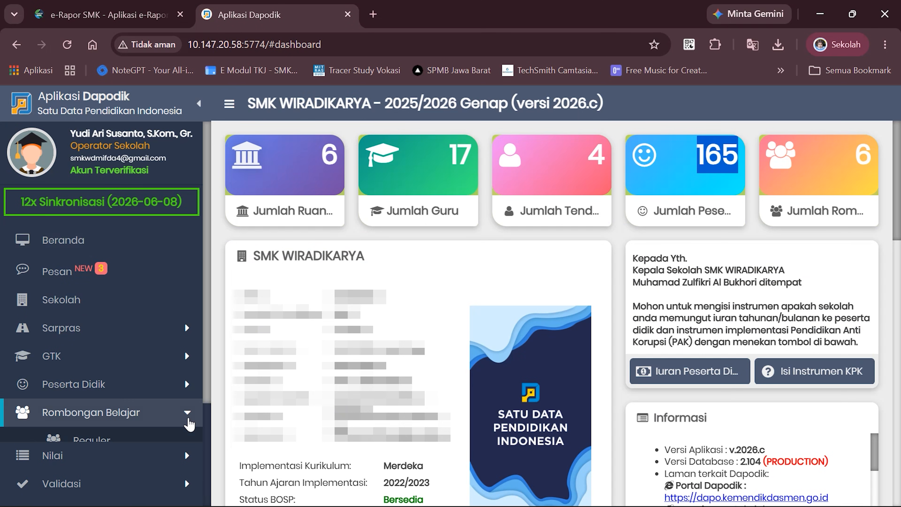
left_click(126, 444)
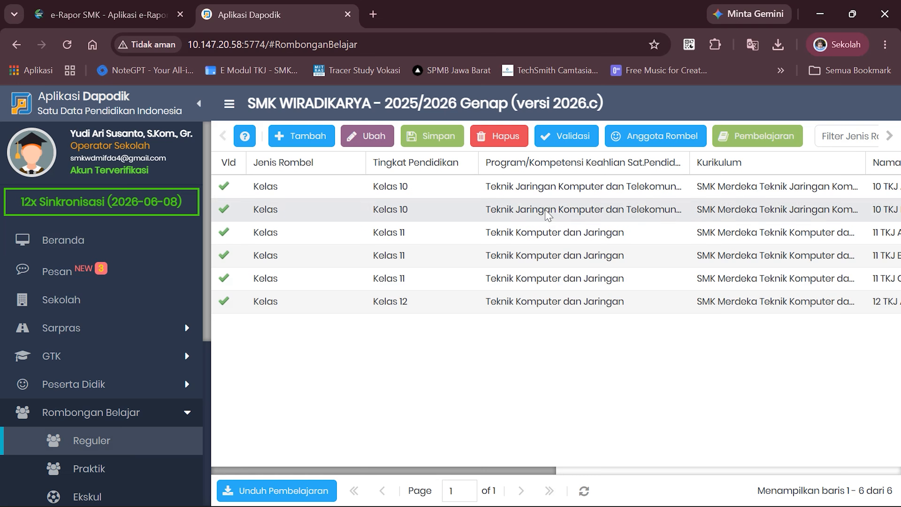
left_click(560, 192)
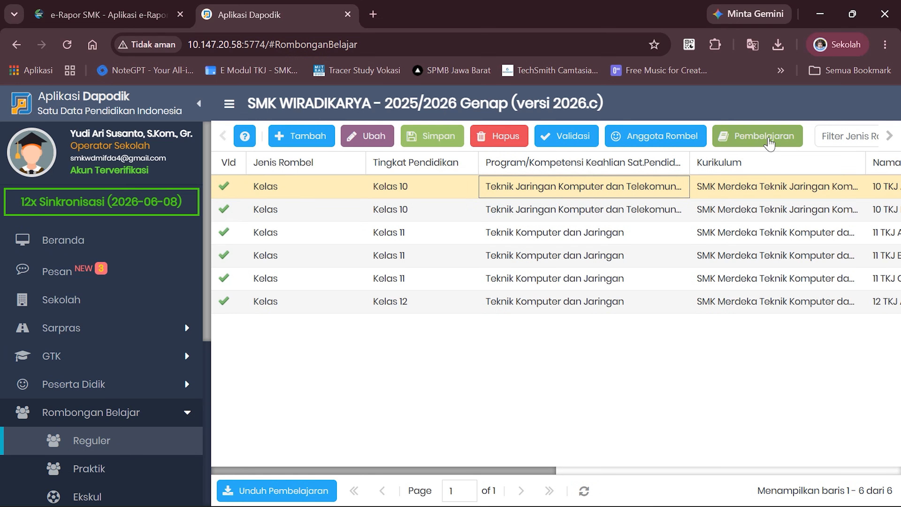
Switch to e-Rapor, check the Pembelajaran total and examine the 10 TKJ A rows in Data Pembelajaran.
left_click(115, 22)
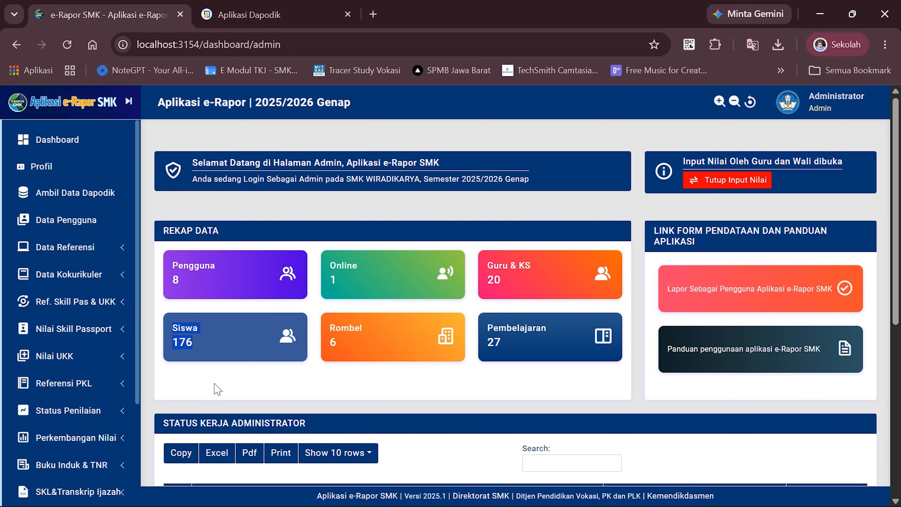
triple_click(496, 334)
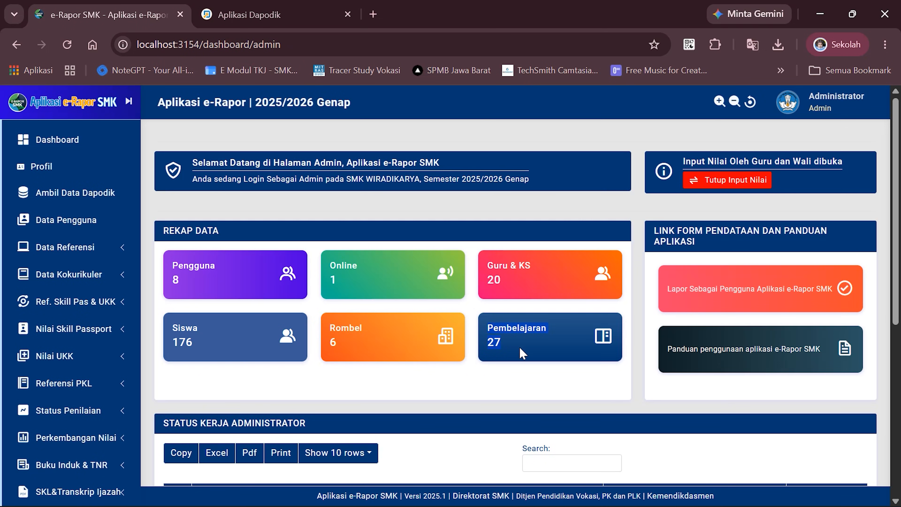
left_click(115, 249)
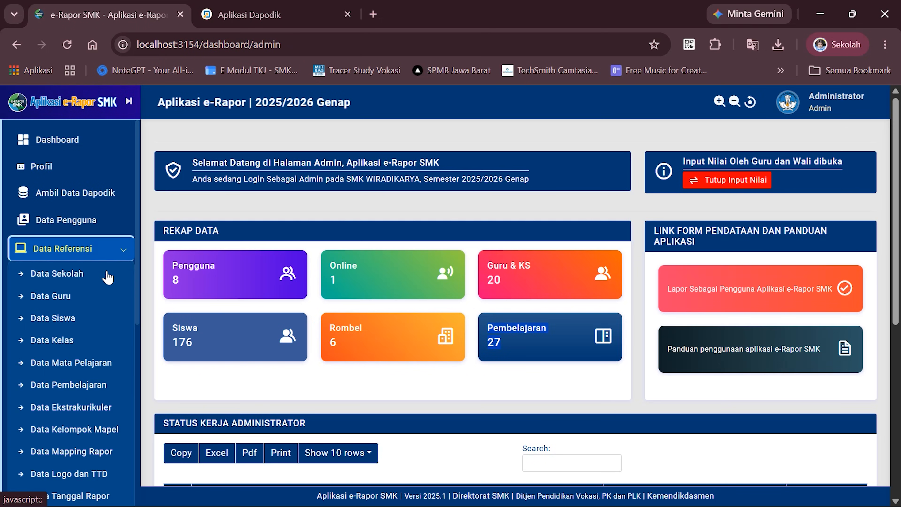
left_click(73, 388)
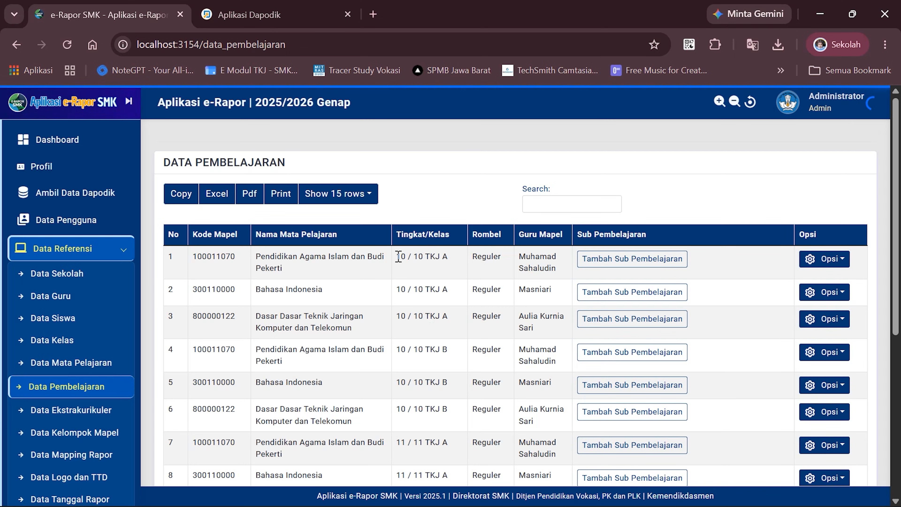
left_click_drag(396, 256, 457, 262)
left_click_drag(396, 289, 448, 290)
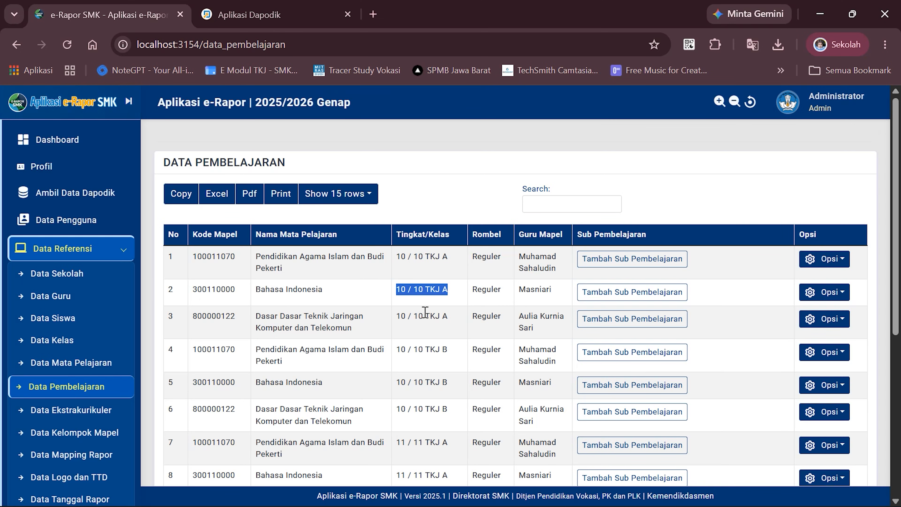
left_click_drag(398, 317, 462, 321)
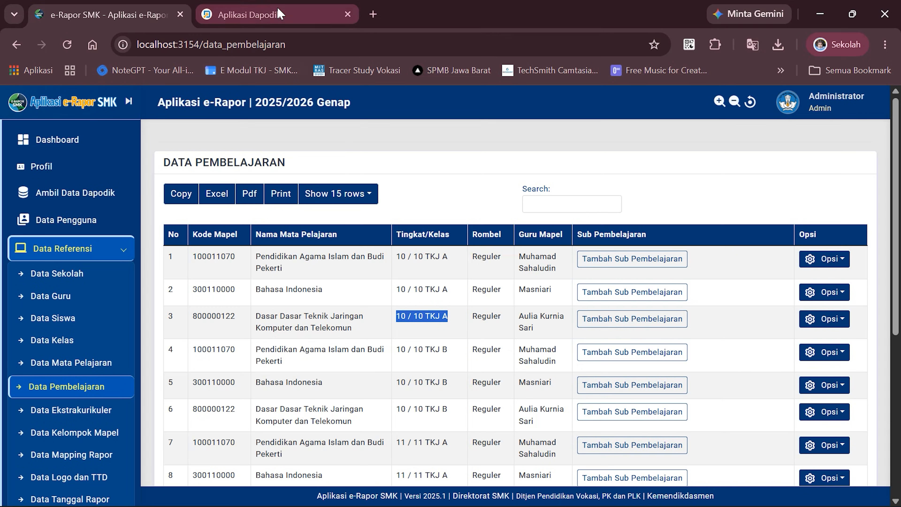
Switch to Dapodik, open the Pembelajaran of 10 TKJ A and check which subjects have a PTK assigned.
left_click(259, 15)
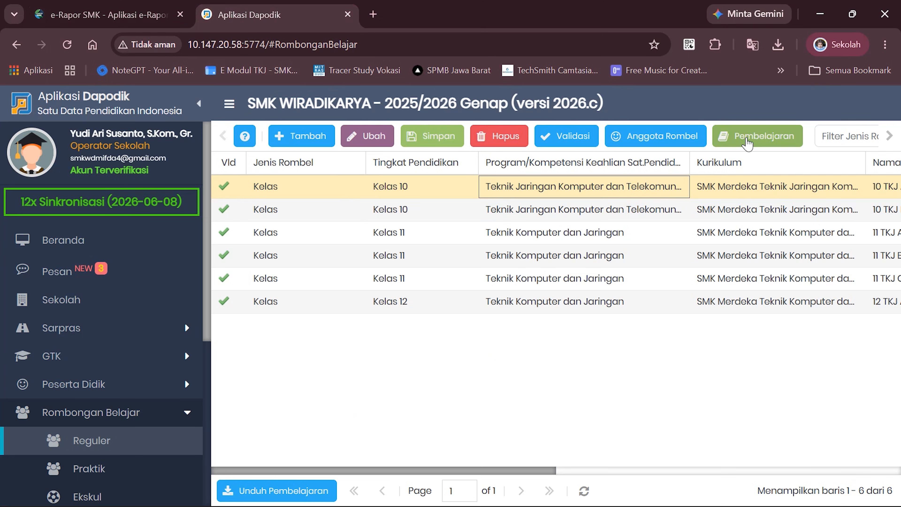
left_click(730, 142)
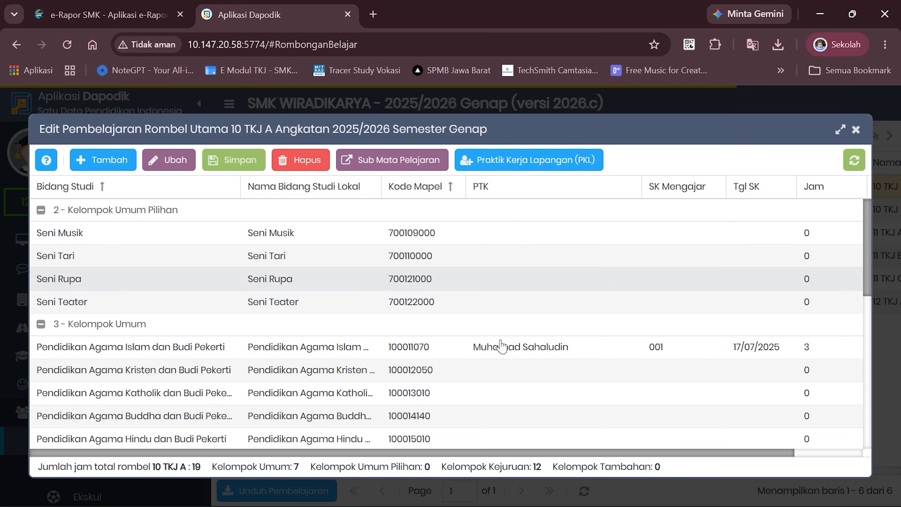
left_click(530, 348)
scroll(543, 348, "down", 3)
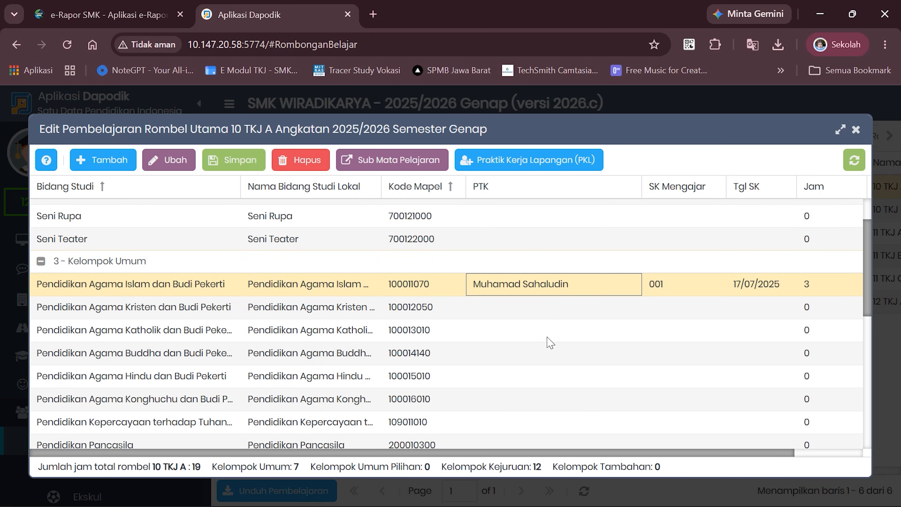
left_click(514, 415)
scroll(533, 391, "down", 6)
left_click(523, 392)
Switch to e-Rapor and display Data Mapping Rapor for SMK Merdeka Teknik Jaringan Komputer dan Telekomunikasi, Tingkat 10.
left_click(71, 15)
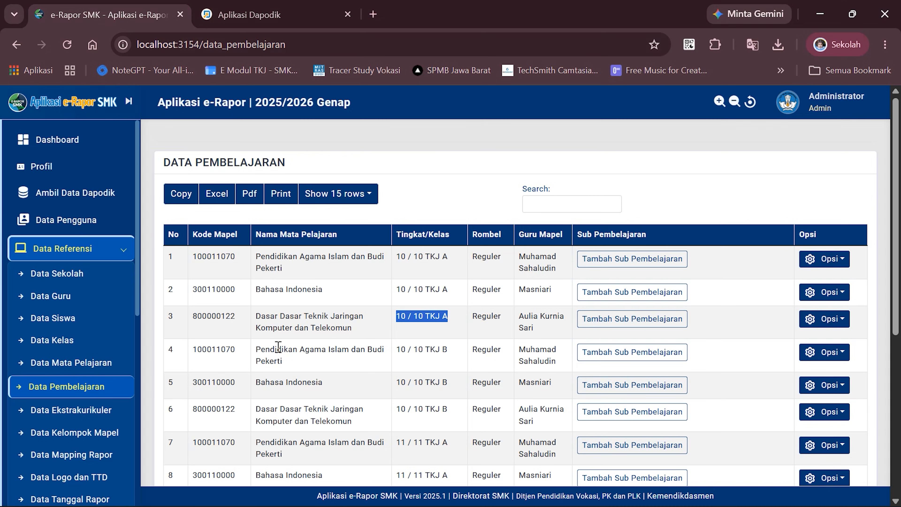
left_click(118, 455)
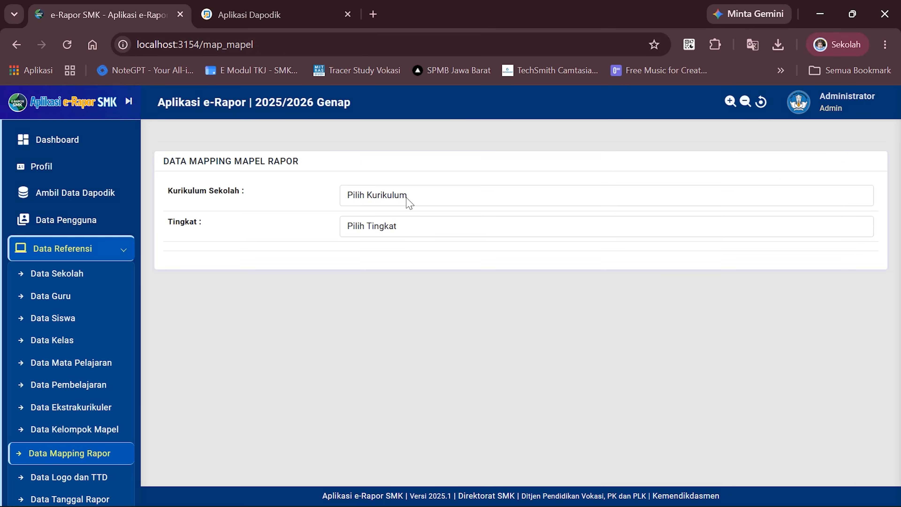
left_click(406, 199)
left_click(441, 235)
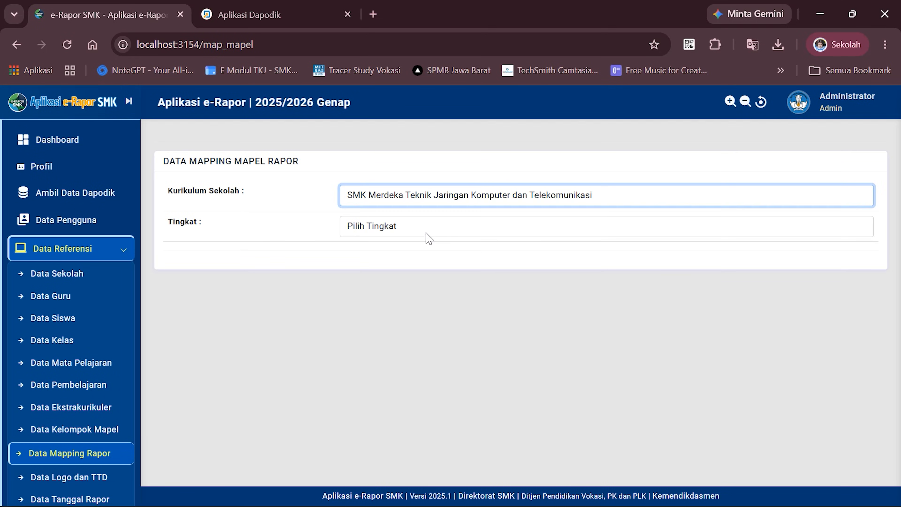
left_click(424, 230)
left_click(396, 262)
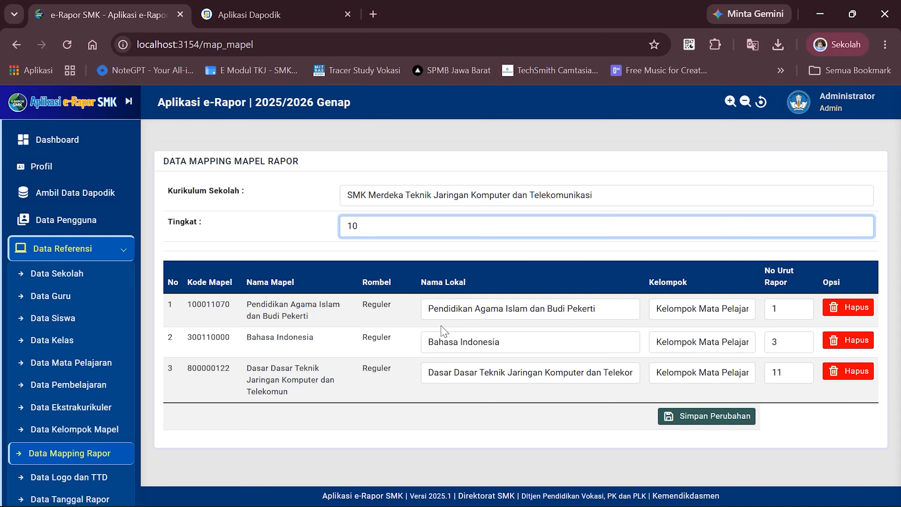
Compare the subjects with an assigned PTK in Dapodik's 10 TKJ A lesson list with the e-Rapor mapping.
left_click(296, 8)
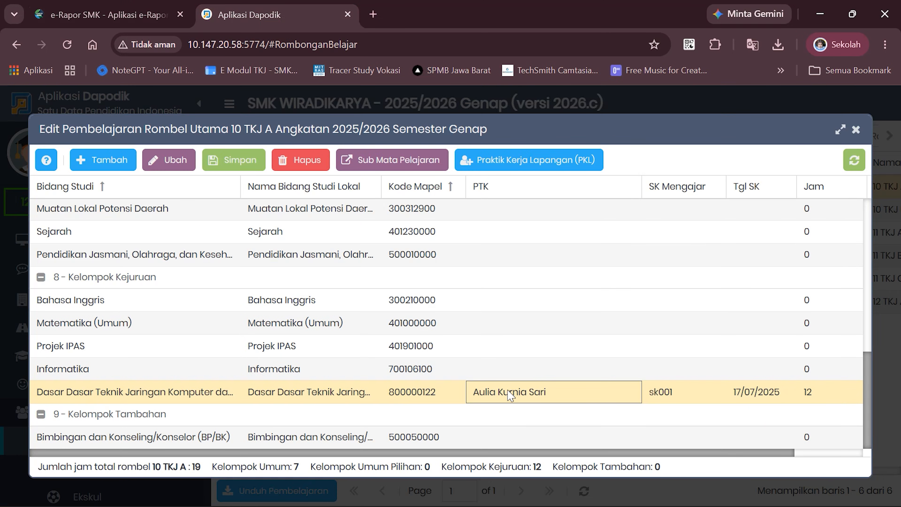
scroll(538, 331, "up", 10)
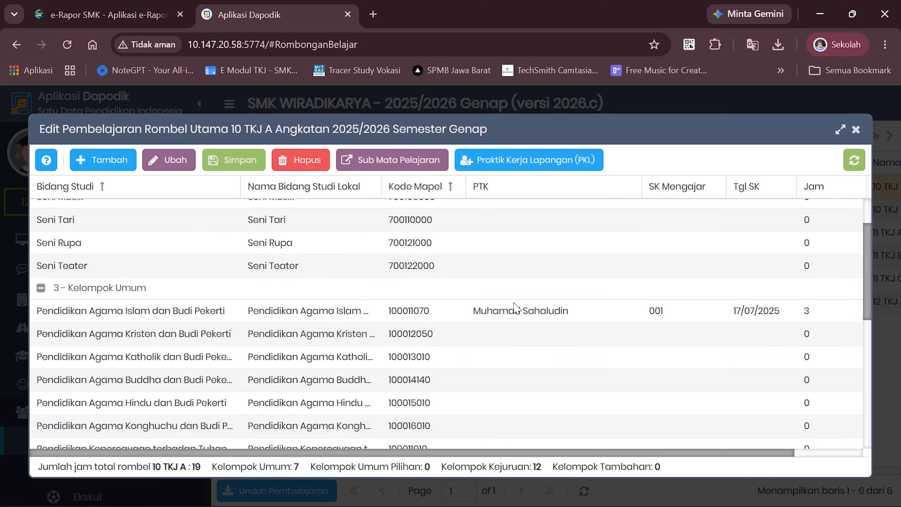
left_click(522, 351)
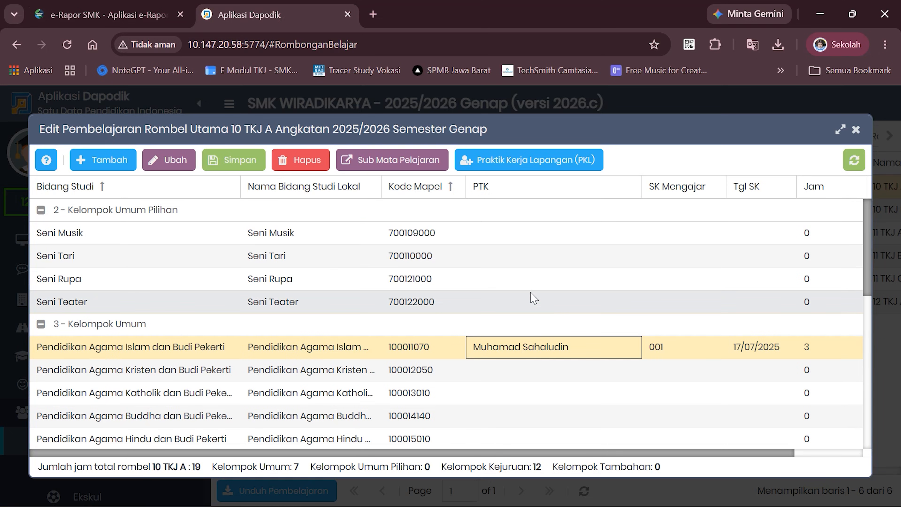
left_click(102, 15)
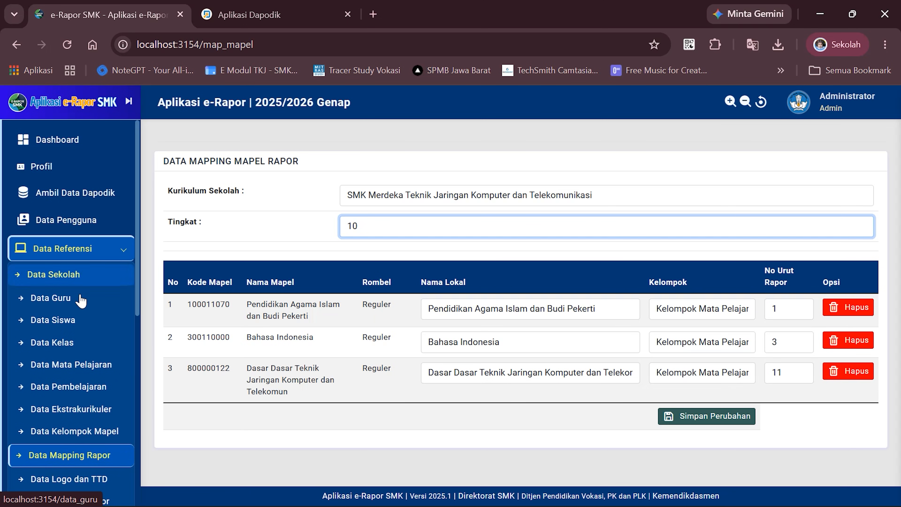
left_click(121, 254)
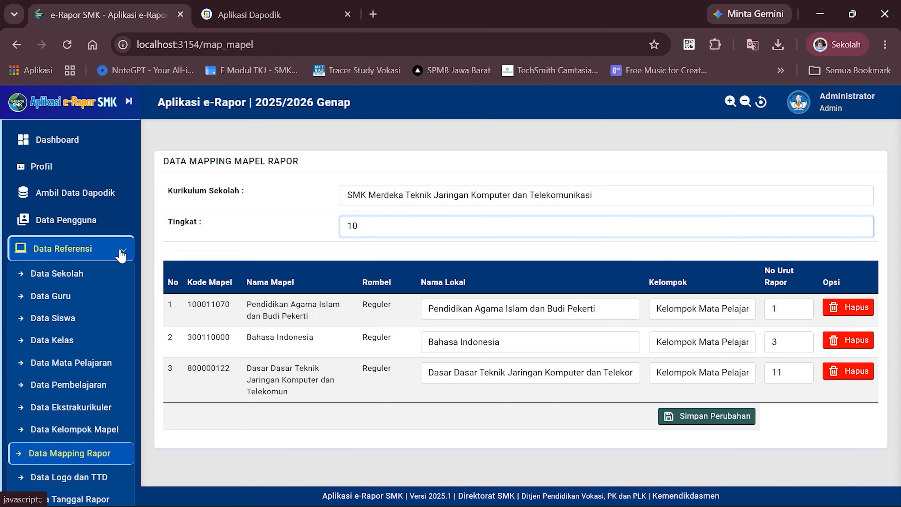
Switch to Dapodik and assign the teacher to Sejarah in the 10 TKJ A lesson list, with SK Mengajar sk001.
left_click(254, 20)
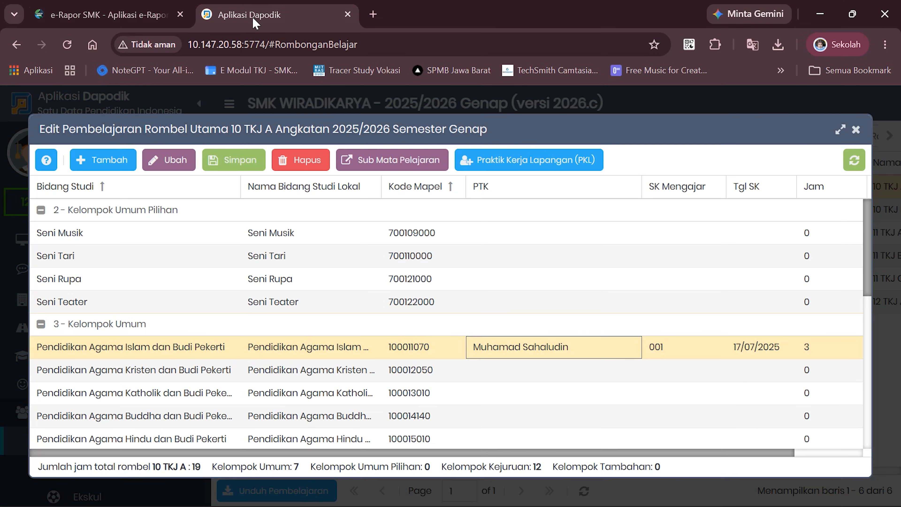
scroll(465, 344, "down", 5)
left_click(530, 235)
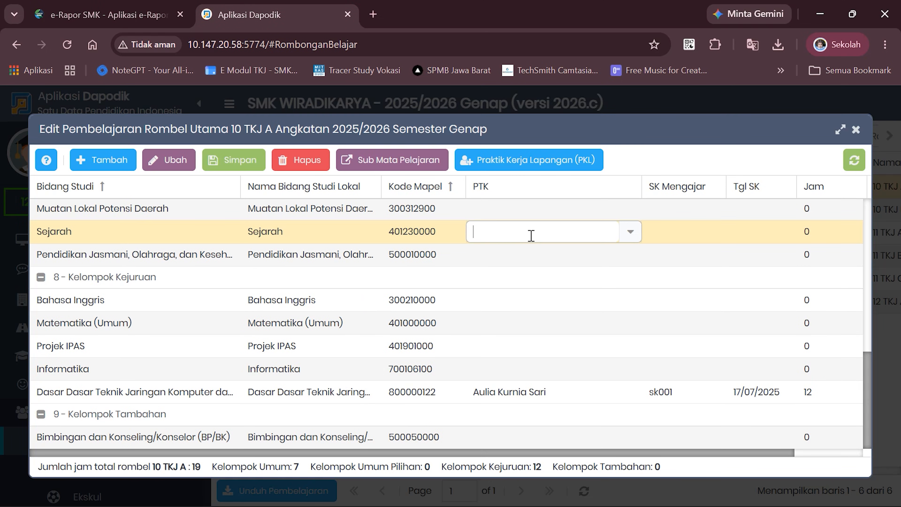
type("khoer")
left_click(545, 280)
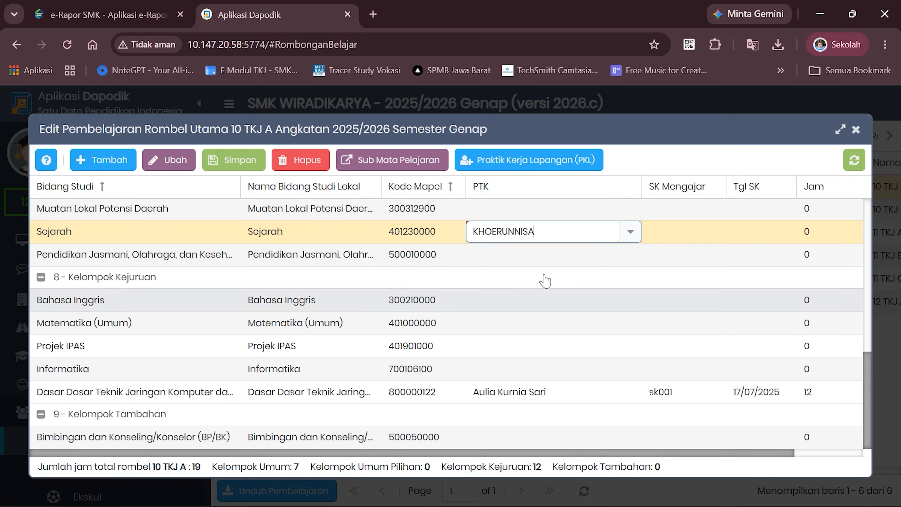
left_click(678, 234)
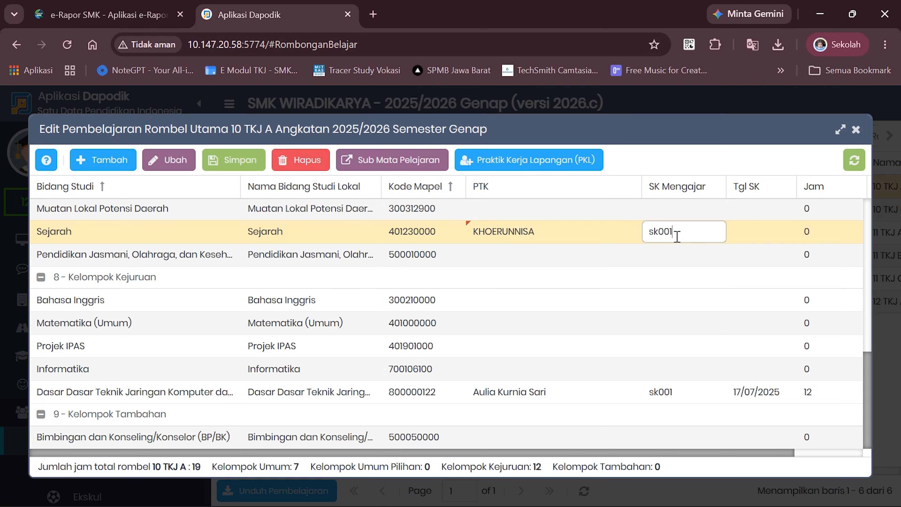
Set the Sejarah row's Tgl SK to 12/06/2026 and its Jam to 2.
left_click(754, 233)
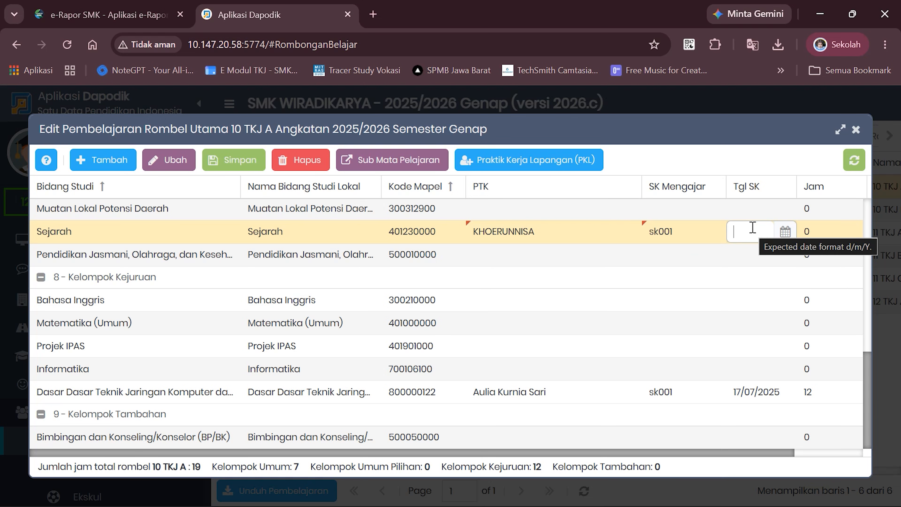
left_click(786, 233)
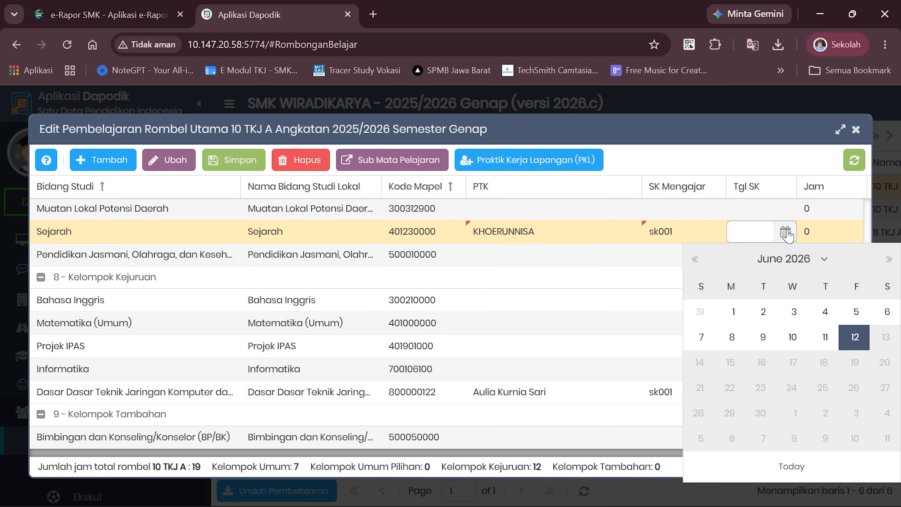
left_click(855, 337)
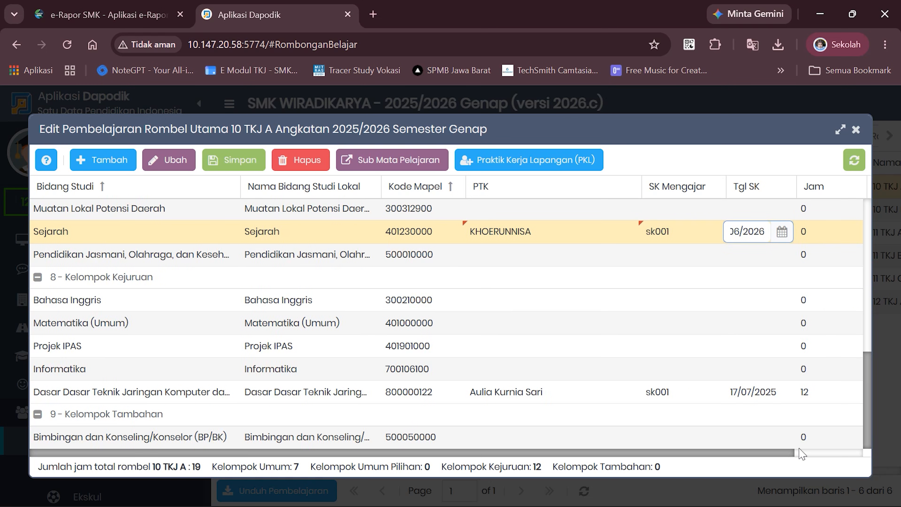
scroll(801, 451, "right", 3)
left_click(769, 237)
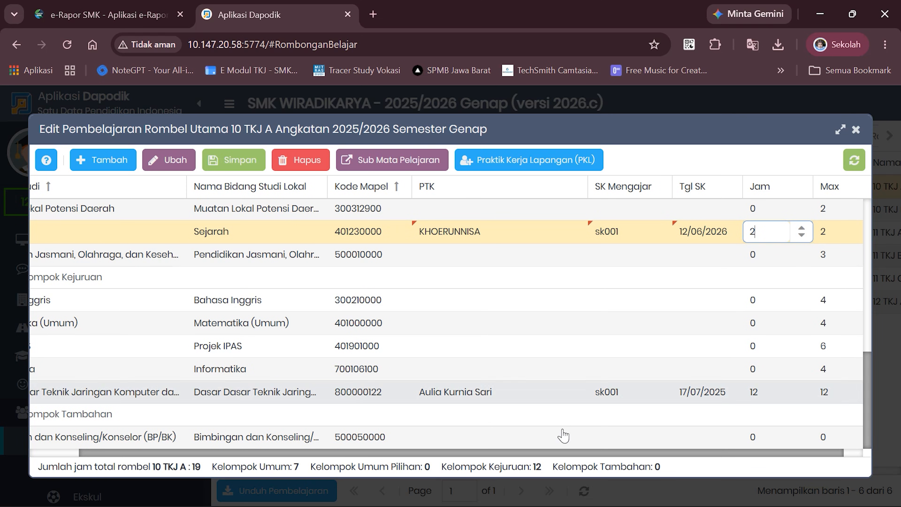
Assign the teacher to Pendidikan Pancasila and enter sk001 as its SK Mengajar.
scroll(491, 453, "left", 3)
scroll(139, 300, "up", 5)
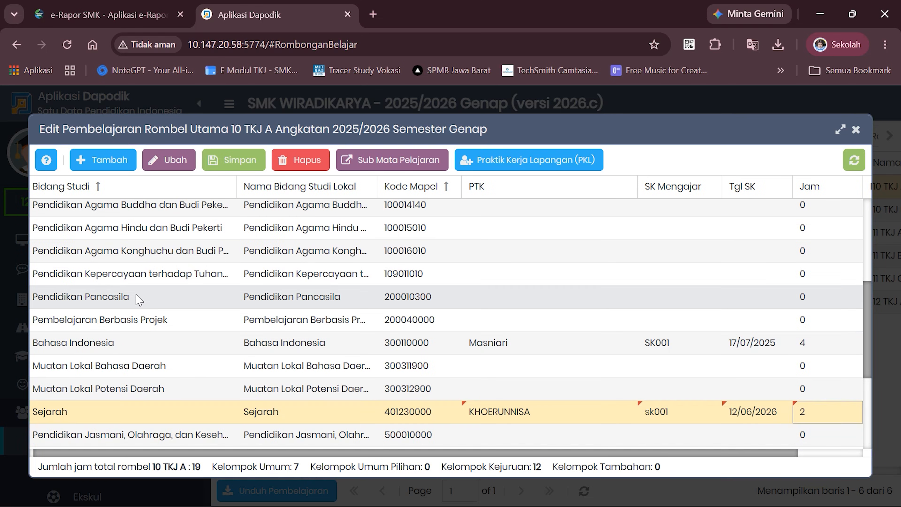
left_click(179, 297)
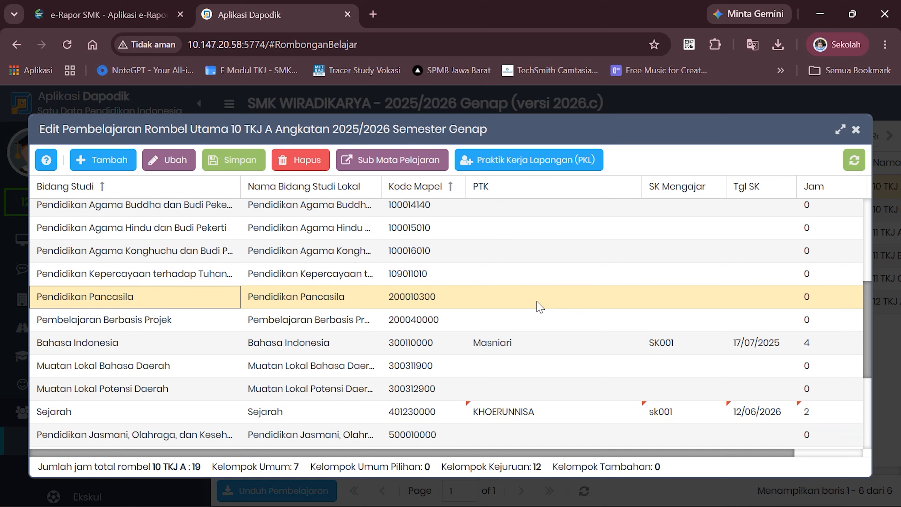
left_click(517, 304)
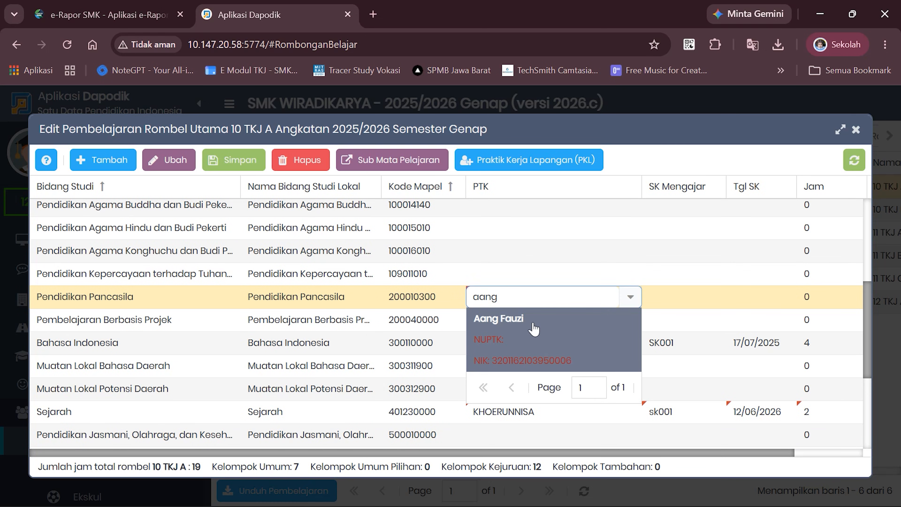
left_click(535, 329)
left_click(683, 298)
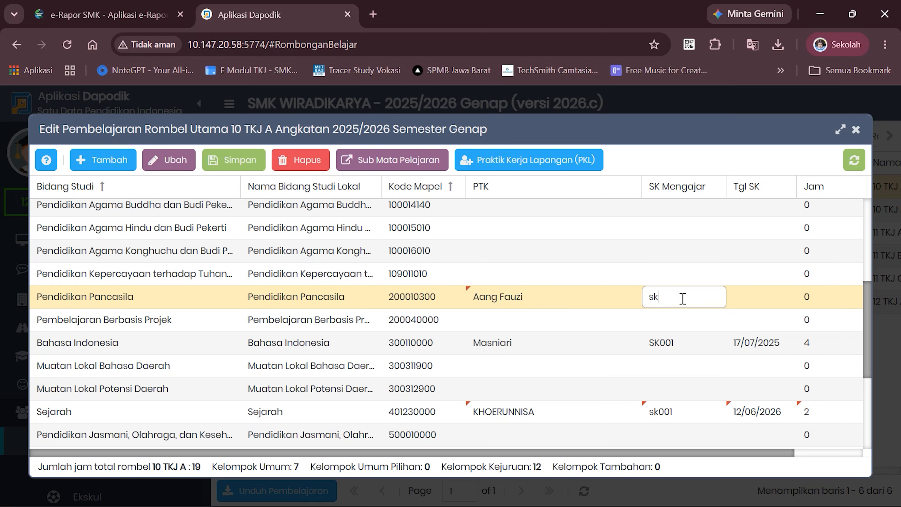
type("sk001")
Set the Pendidikan Pancasila row's Tgl SK to 12/06/2026 and its Jam to 2.
left_click(752, 303)
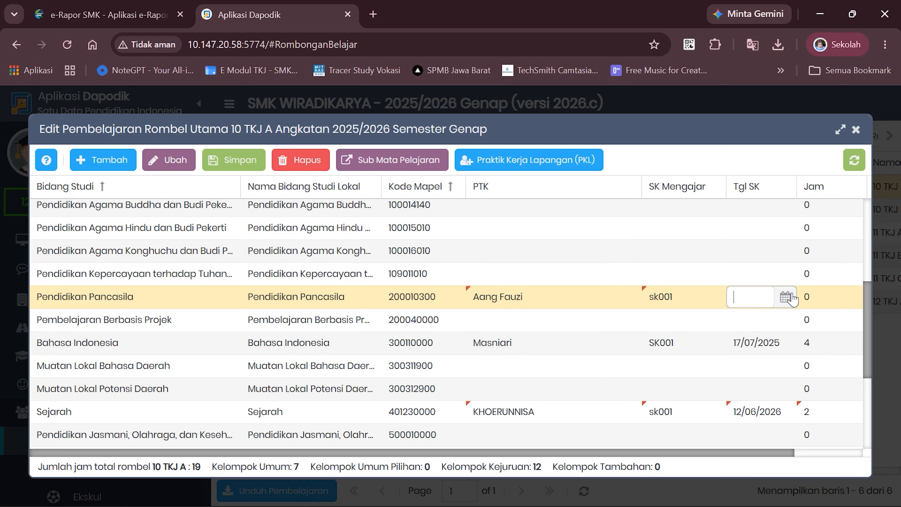
left_click(793, 299)
left_click(860, 187)
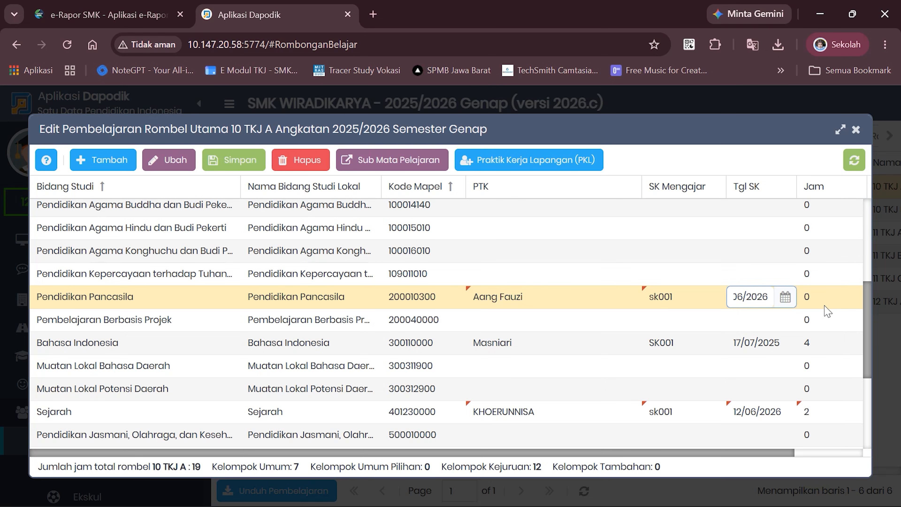
left_click_drag(775, 453, 854, 451)
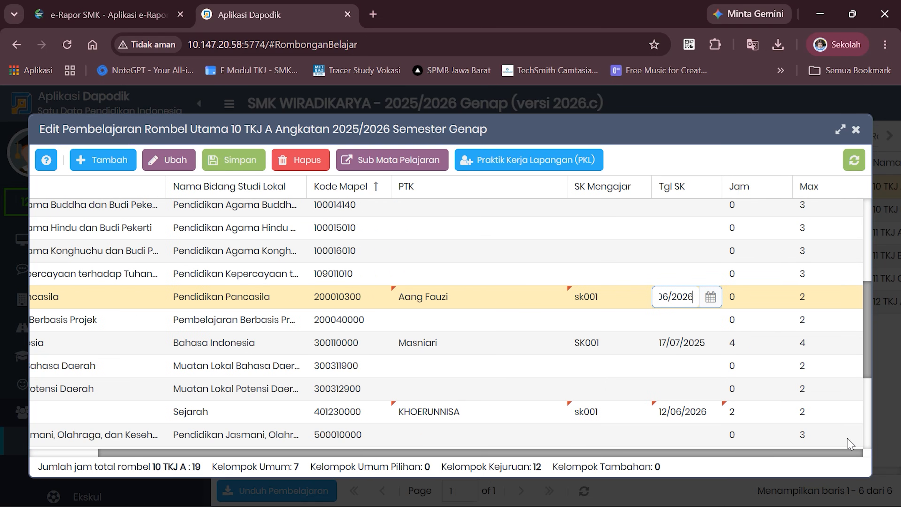
left_click(745, 297)
type("2")
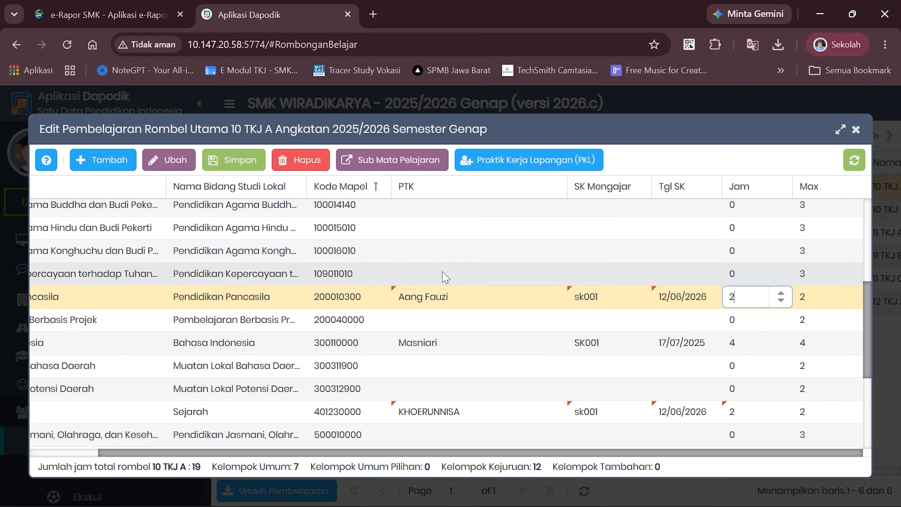
Assign the teacher to Bahasa Inggris under Kelompok Kejuruan and enter sk001 as its SK Mengajar.
scroll(490, 330, "down", 3)
left_click(515, 370)
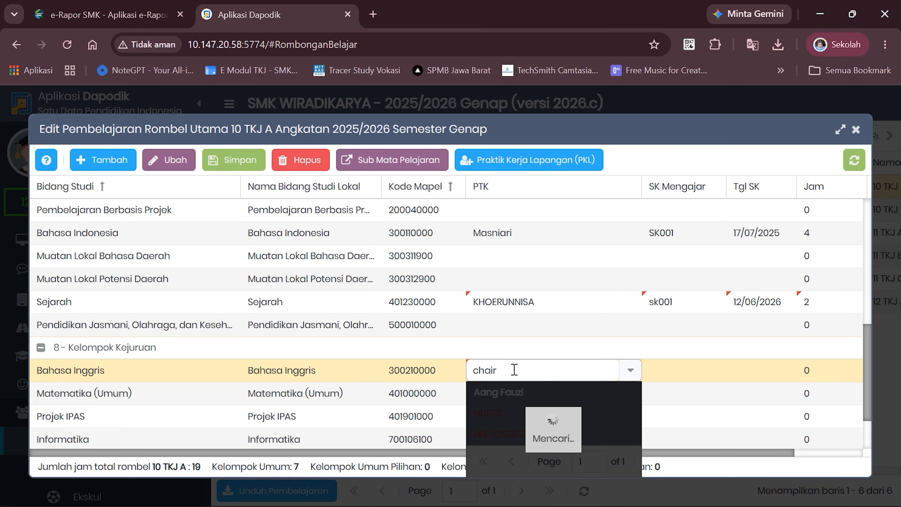
key("Return")
left_click(680, 367)
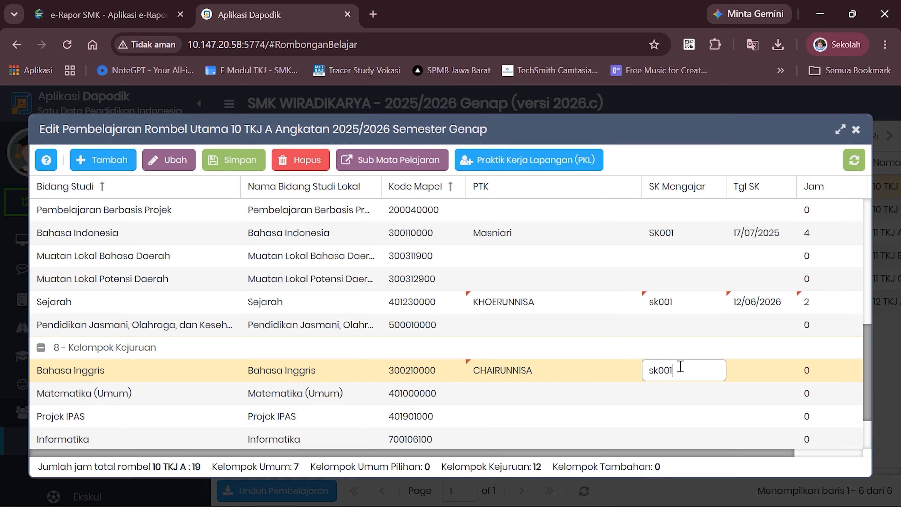
type("sk001")
Set the Bahasa Inggris row's Tgl SK to 12/06/2026 and its Jam to 4.
left_click(752, 379)
left_click(785, 370)
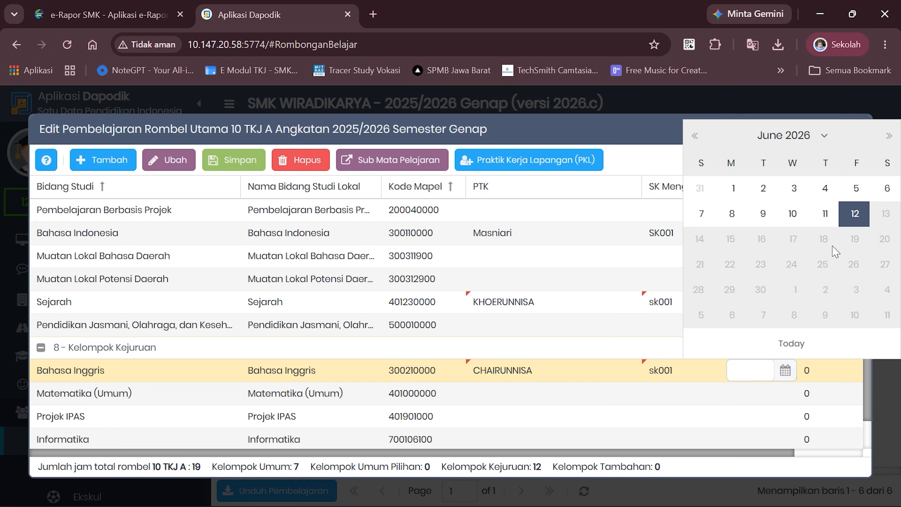
left_click(857, 213)
left_click_drag(758, 457, 814, 457)
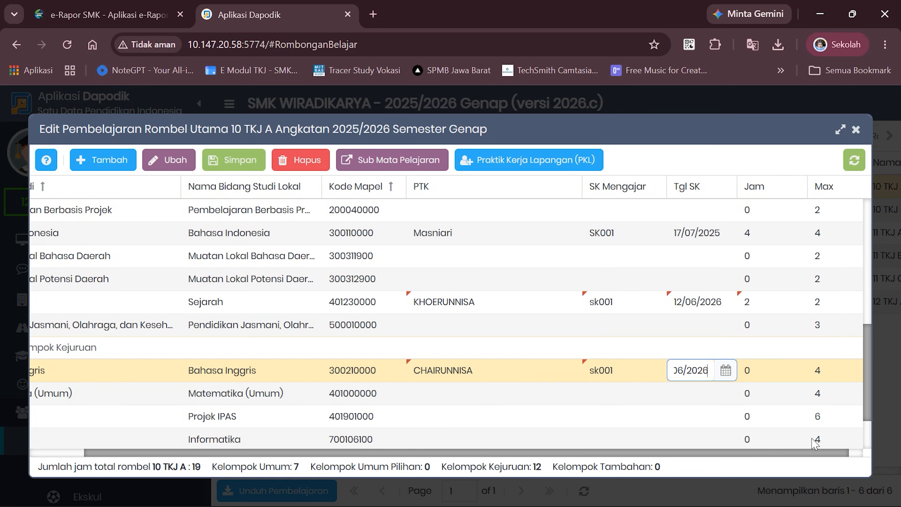
left_click(765, 369)
type("4")
left_click(640, 379)
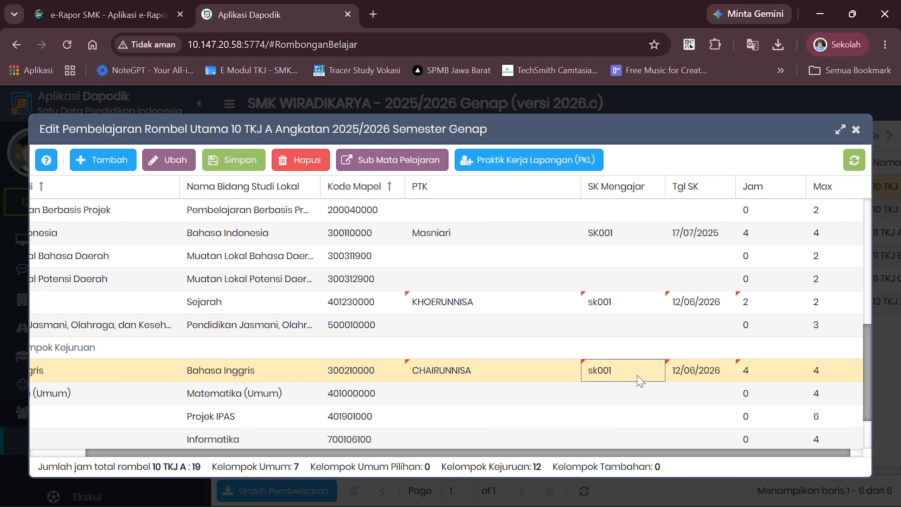
Assign the teacher to Matematika (Umum) and enter sk001 as its SK Mengajar.
left_click(493, 395)
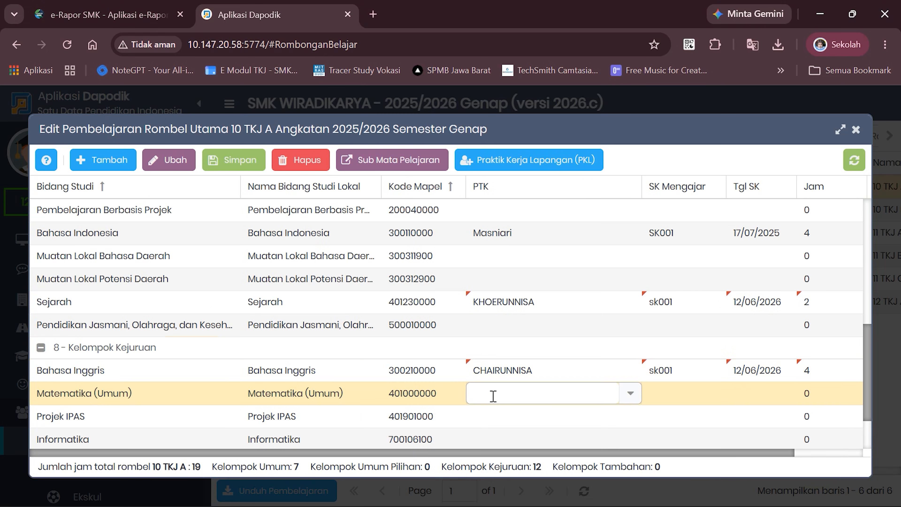
type("dwi l")
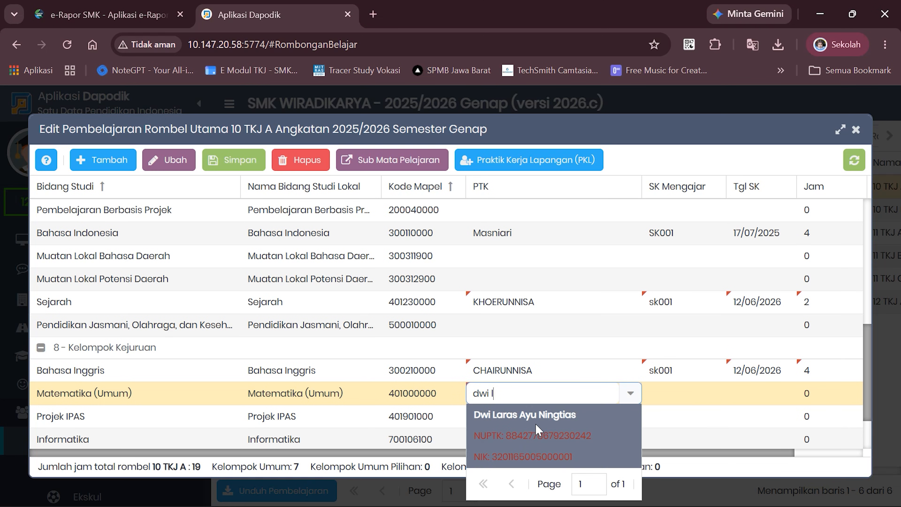
left_click(538, 426)
left_click(657, 391)
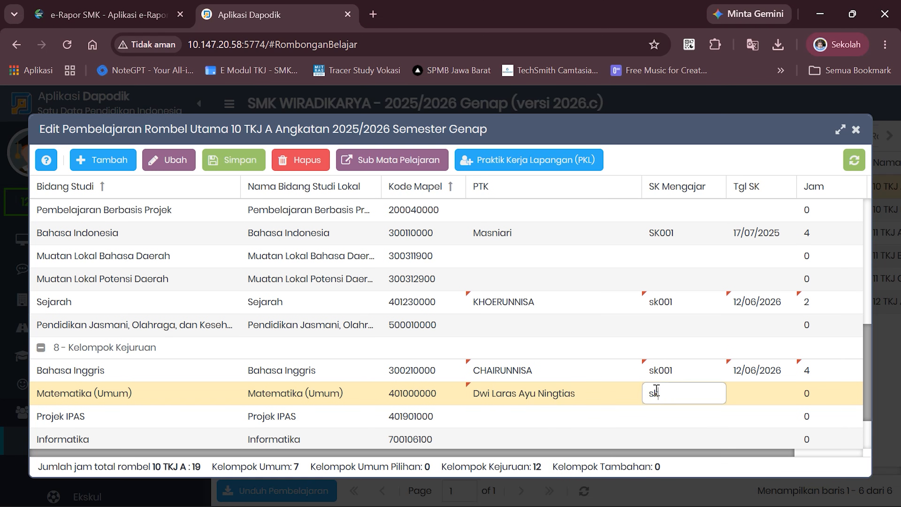
Set the Matematika (Umum) row's Tgl SK to 12/06/2026 and its Jam to 4.
left_click(746, 394)
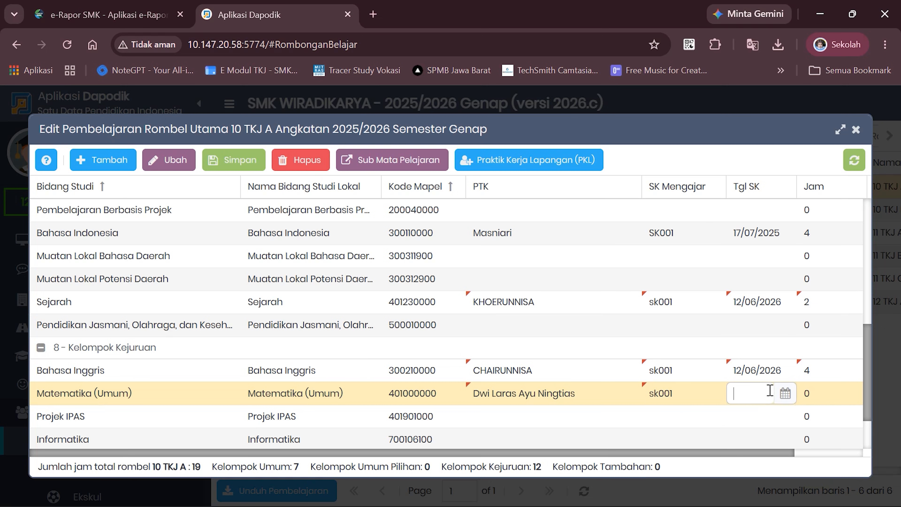
left_click(785, 394)
left_click(855, 236)
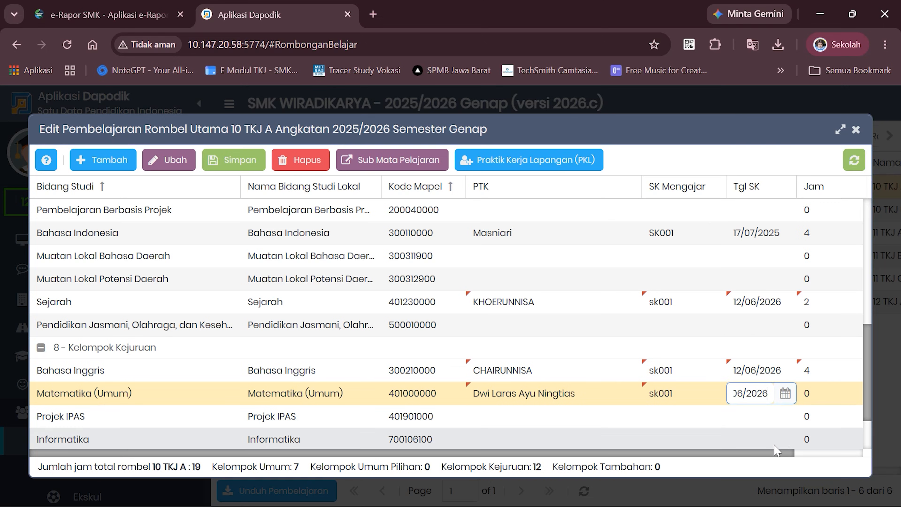
left_click_drag(774, 453, 865, 451)
left_click(734, 393)
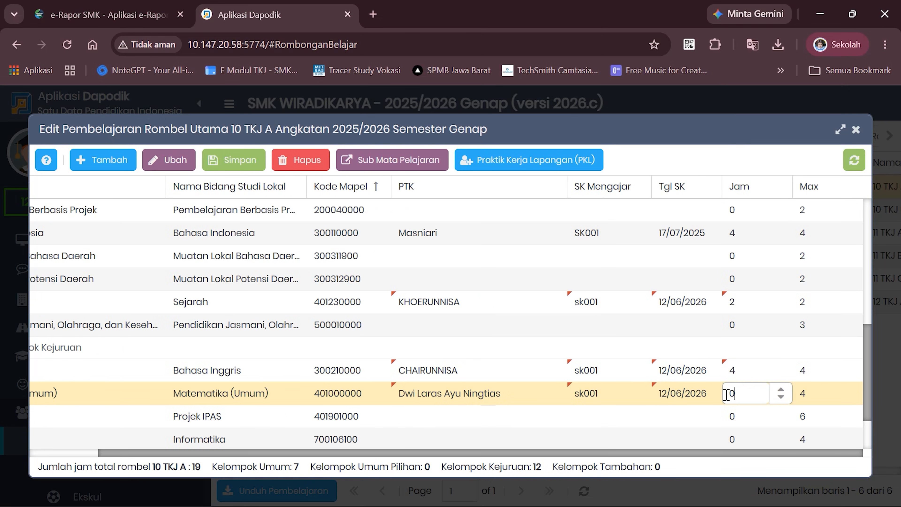
type("4")
left_click(670, 399)
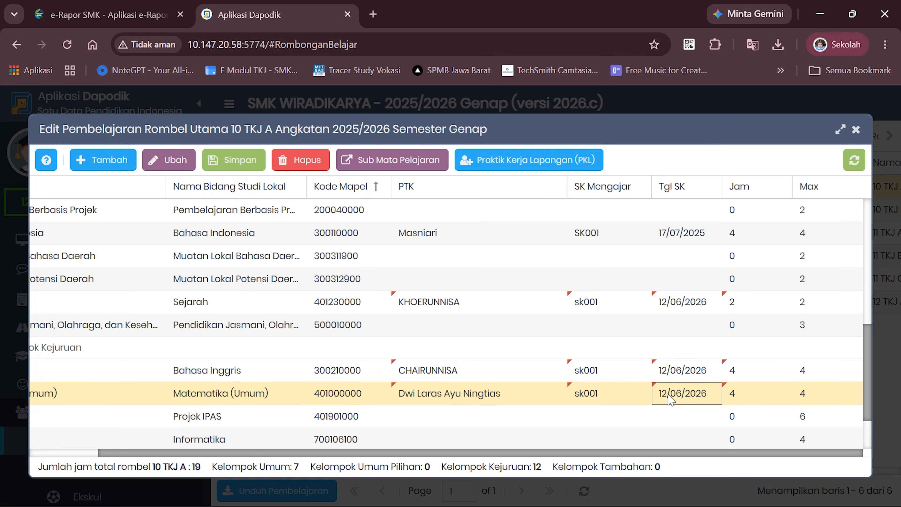
Assign the teacher to Informatika and enter sk001 as its SK Mengajar.
scroll(638, 387, "down", 2)
left_click(519, 369)
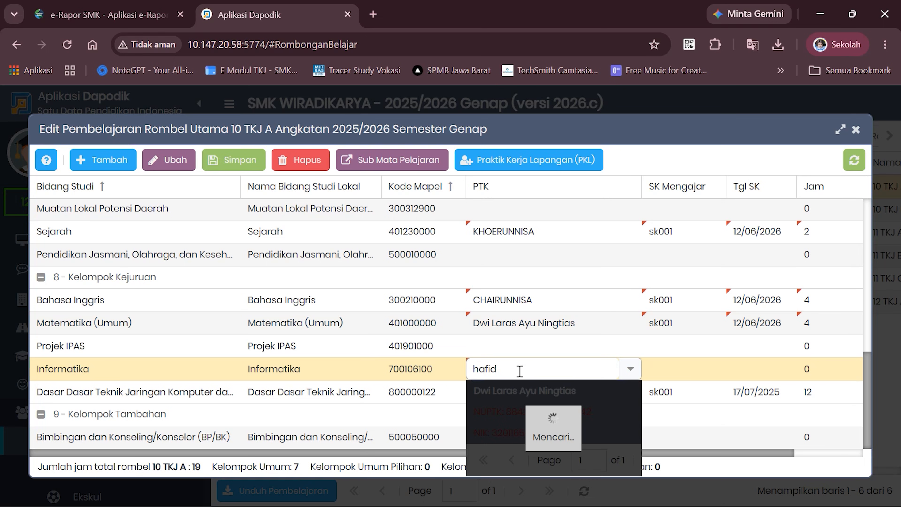
left_click(536, 406)
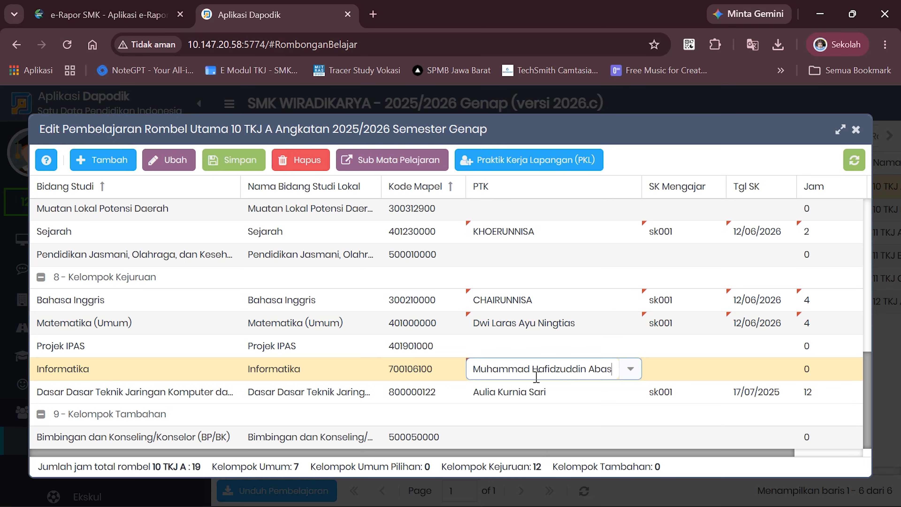
left_click(669, 368)
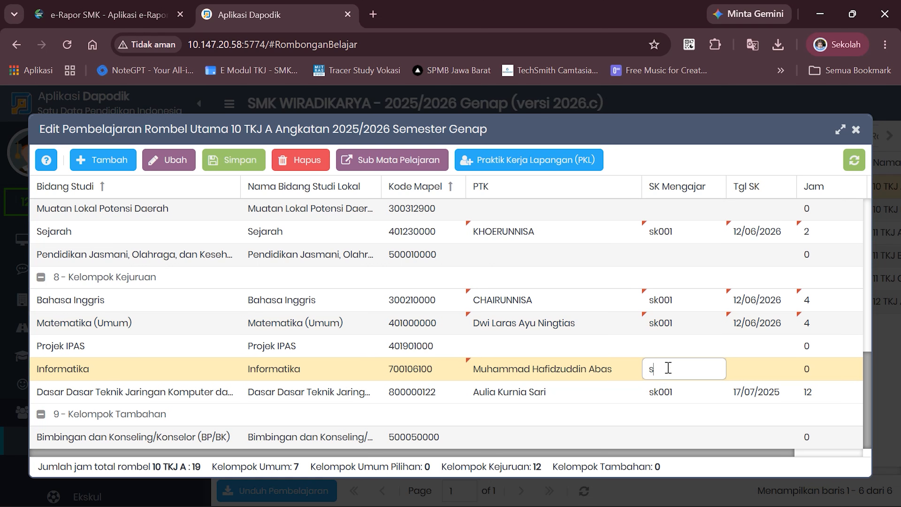
type("sk001")
Set the Informatika row's Tgl SK to 12/06/2026 and its Jam to 4.
left_click(767, 371)
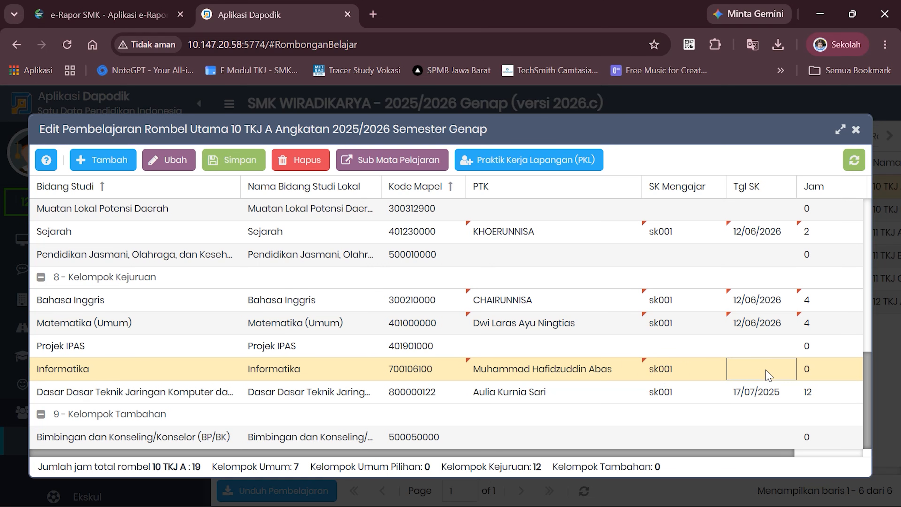
left_click(785, 369)
left_click(855, 212)
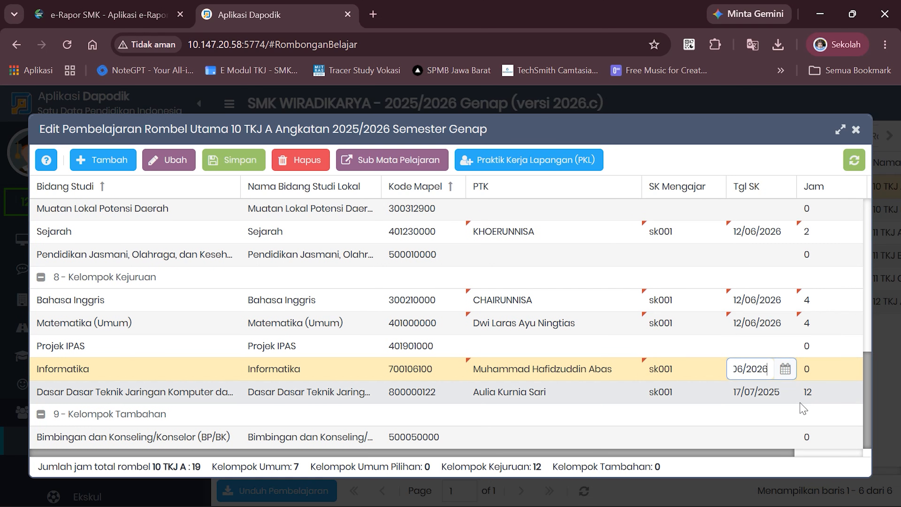
left_click_drag(776, 453, 851, 447)
left_click(753, 368)
left_click_drag(752, 369, 716, 370)
type("4")
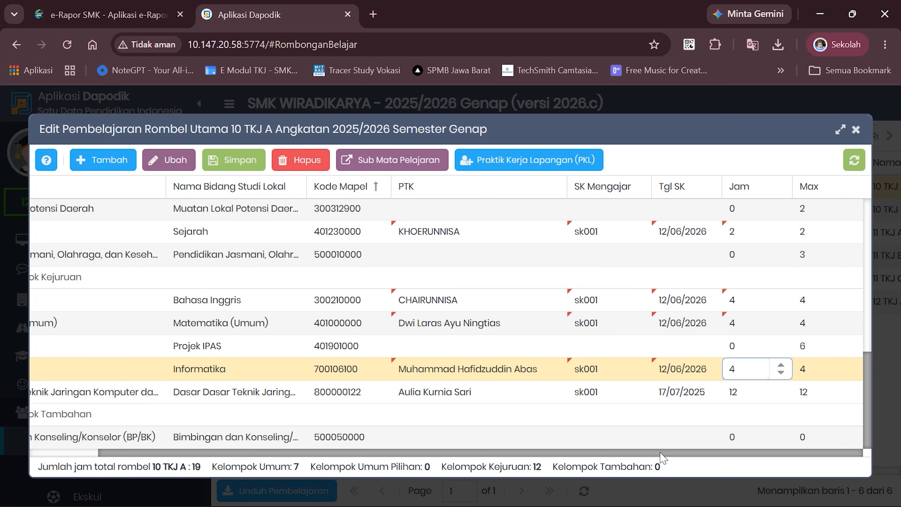
left_click_drag(534, 453, 465, 453)
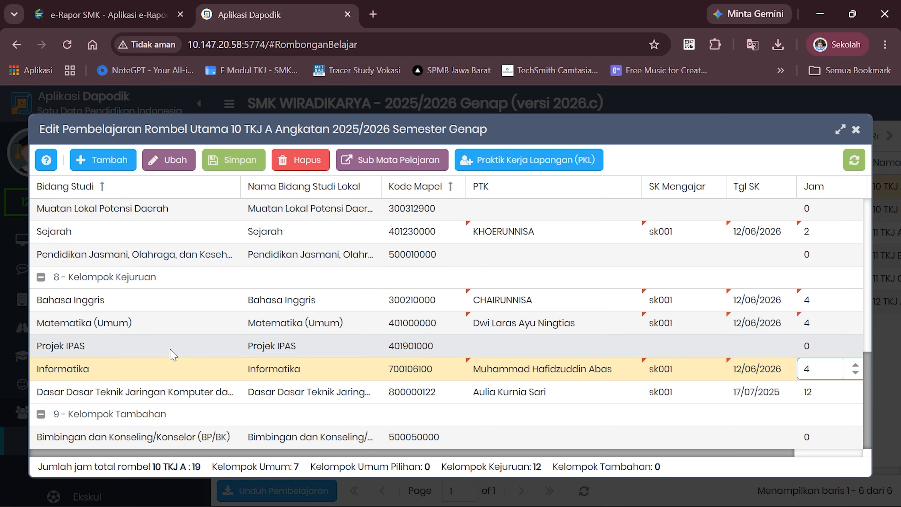
Assign the teacher to Projek IPAS and enter sk001 as its SK Mengajar.
left_click(509, 345)
type("aan")
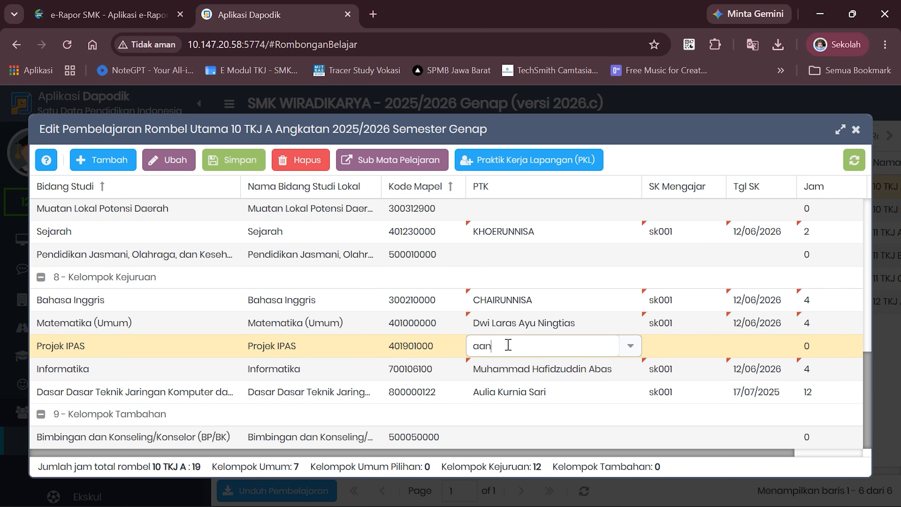
type("g")
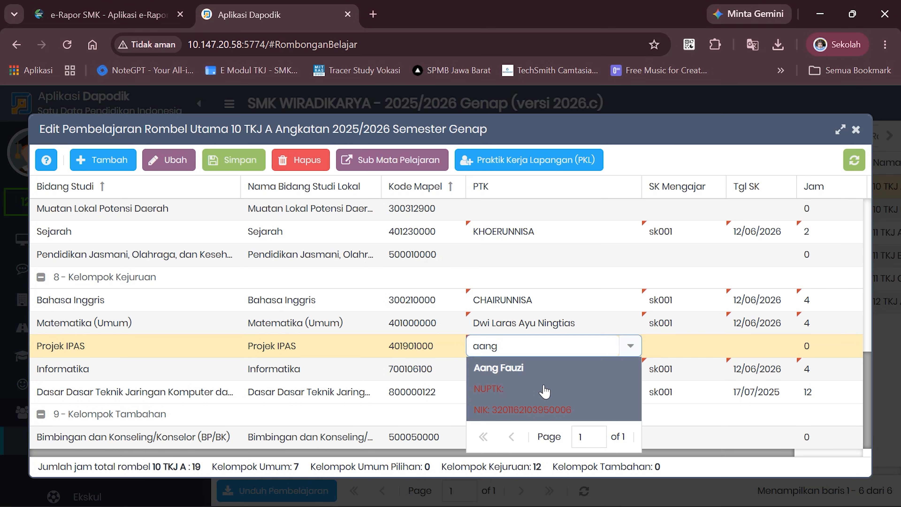
left_click(545, 391)
left_click(694, 345)
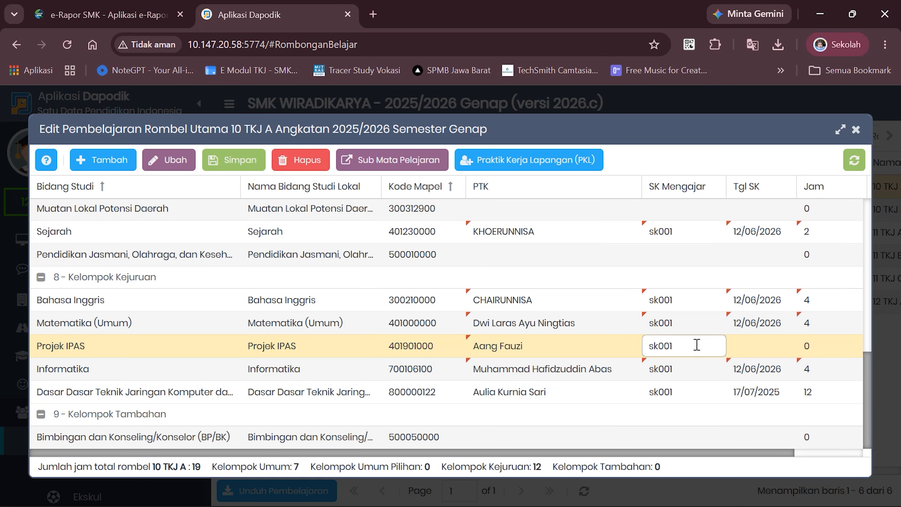
Set the Projek IPAS row's Tgl SK to 12/06/2026 and its Jam to 6.
left_click(767, 350)
left_click(786, 347)
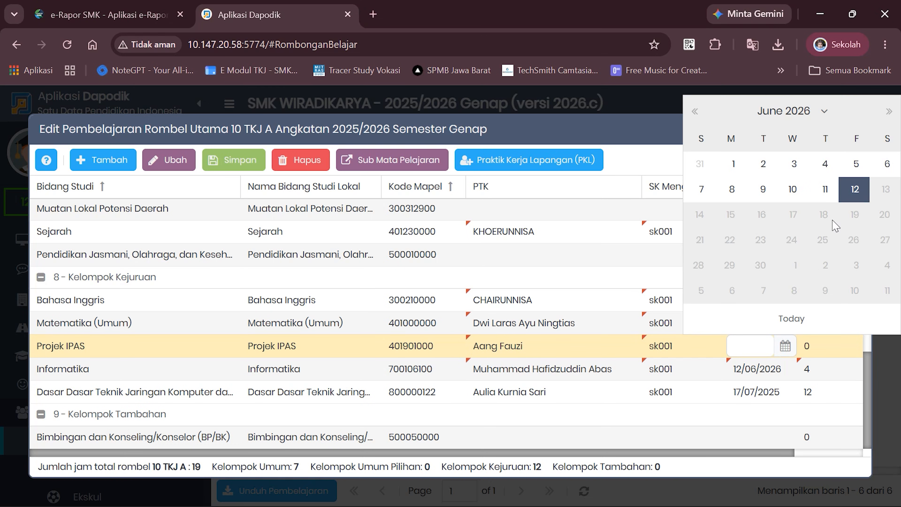
left_click(854, 189)
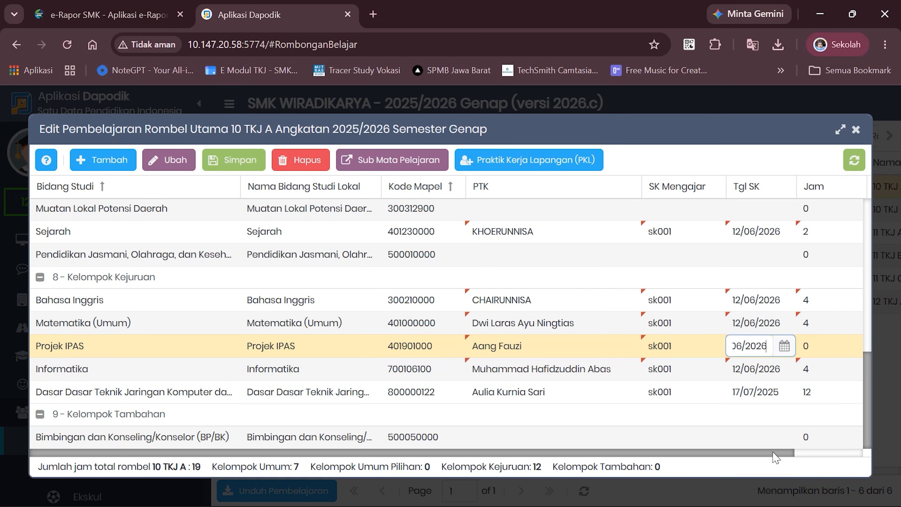
left_click_drag(773, 453, 843, 453)
left_click(749, 351)
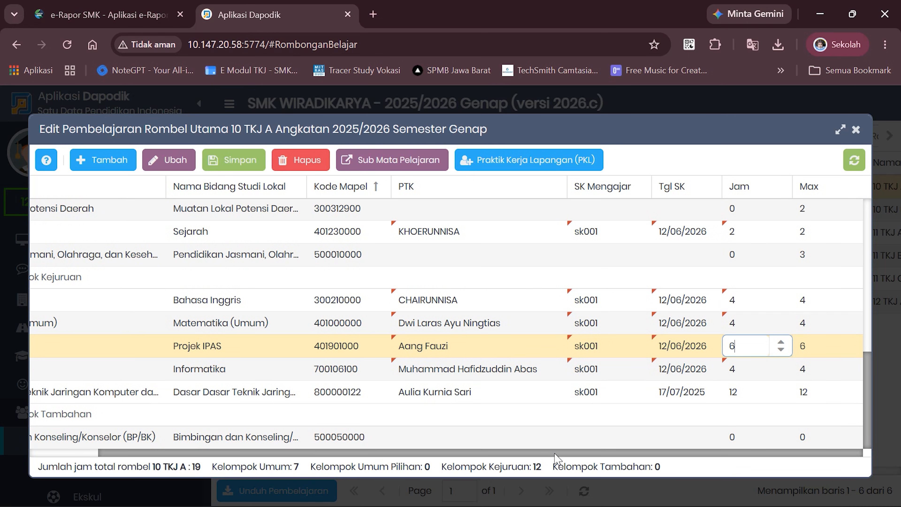
type("6")
left_click_drag(556, 453, 423, 458)
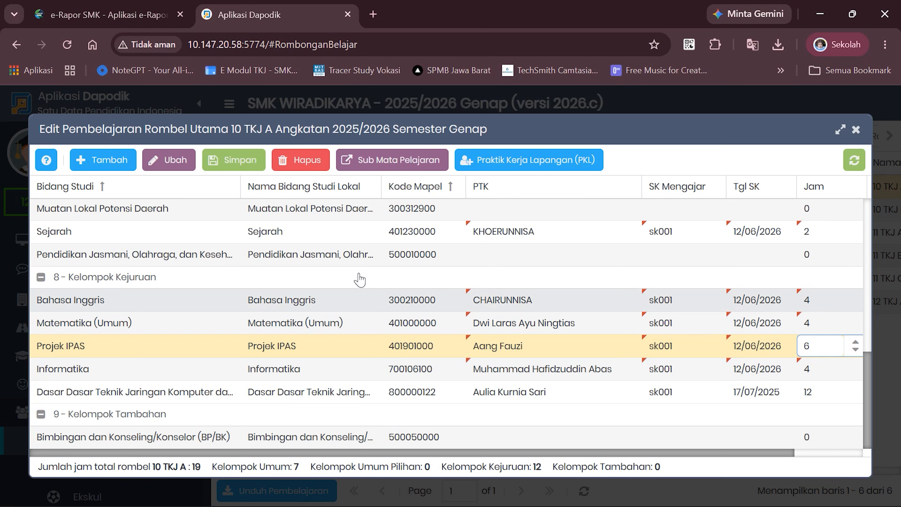
Assign the teacher to Pendidikan Jasmani, Olahraga, dan Kesehatan and enter sk001 as its SK Mengajar.
left_click(507, 256)
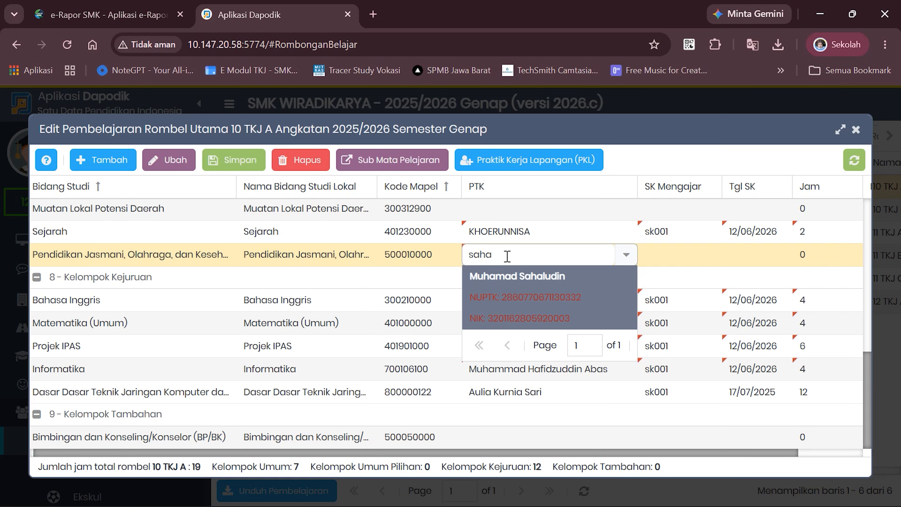
left_click(514, 283)
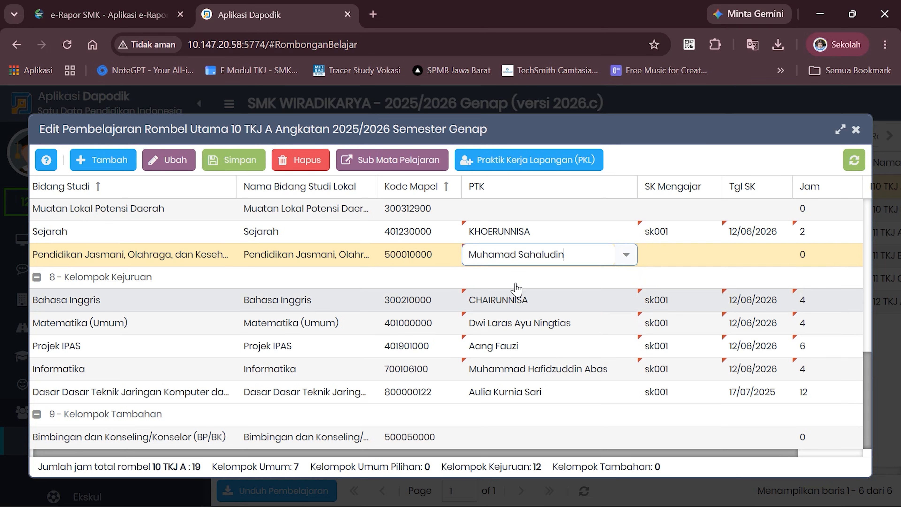
left_click(666, 260)
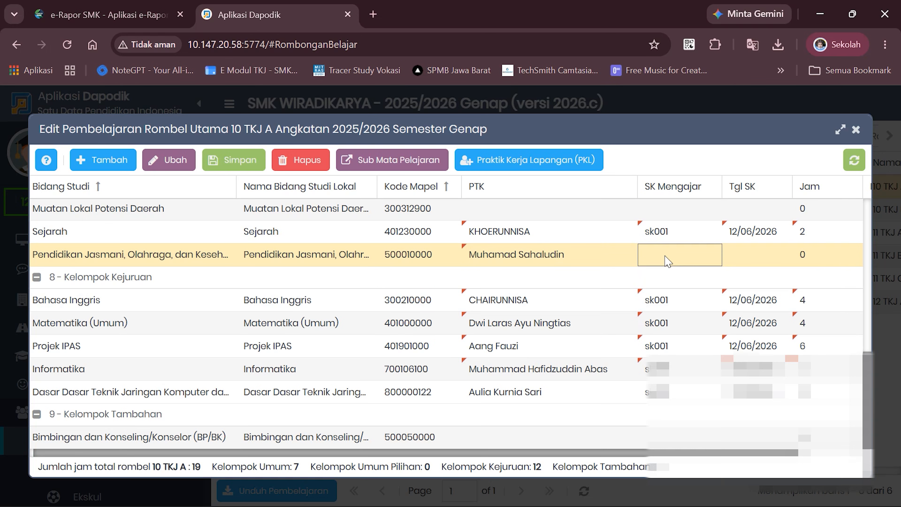
left_click(666, 256)
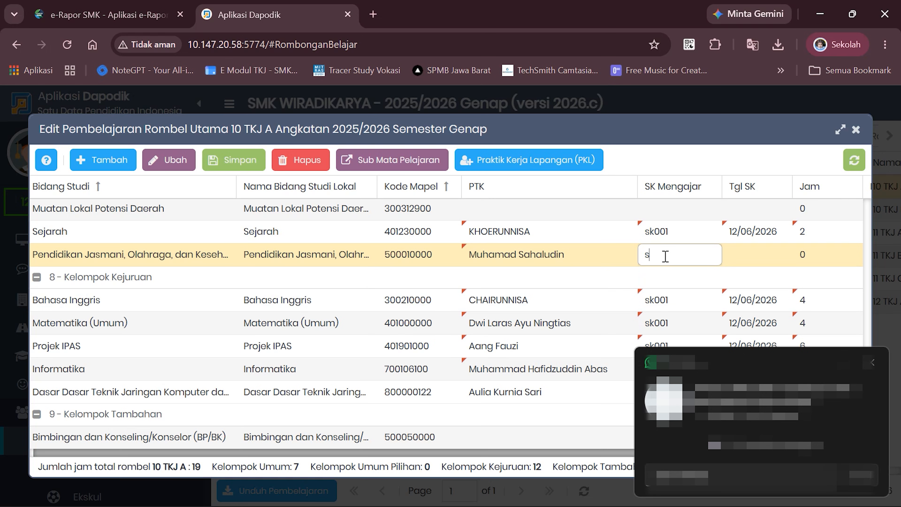
type("sk001")
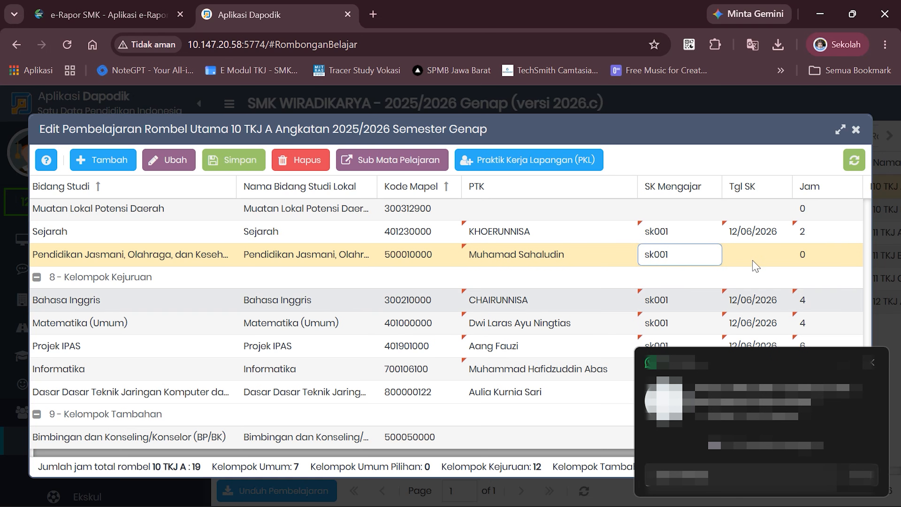
Set the Pendidikan Jasmani row's Tgl SK to 12/06/2026 and its Jam to 3.
left_click(757, 256)
left_click(781, 259)
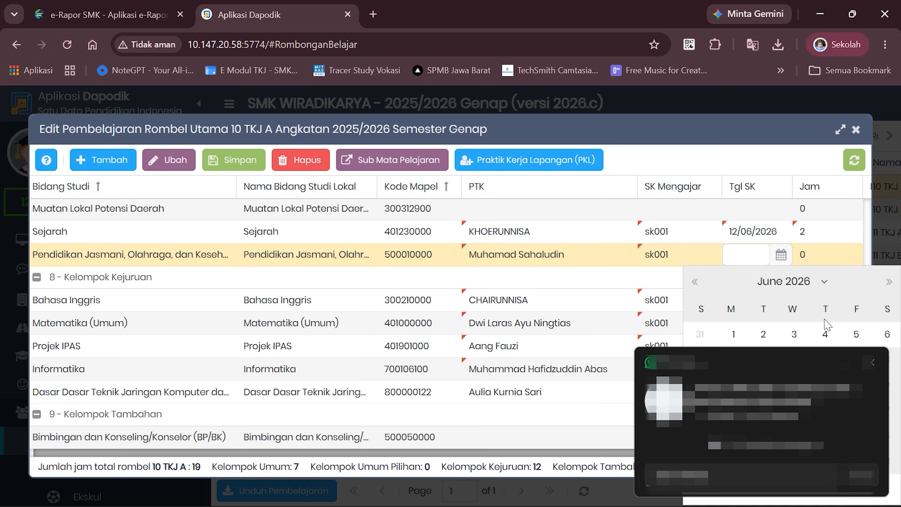
left_click(856, 358)
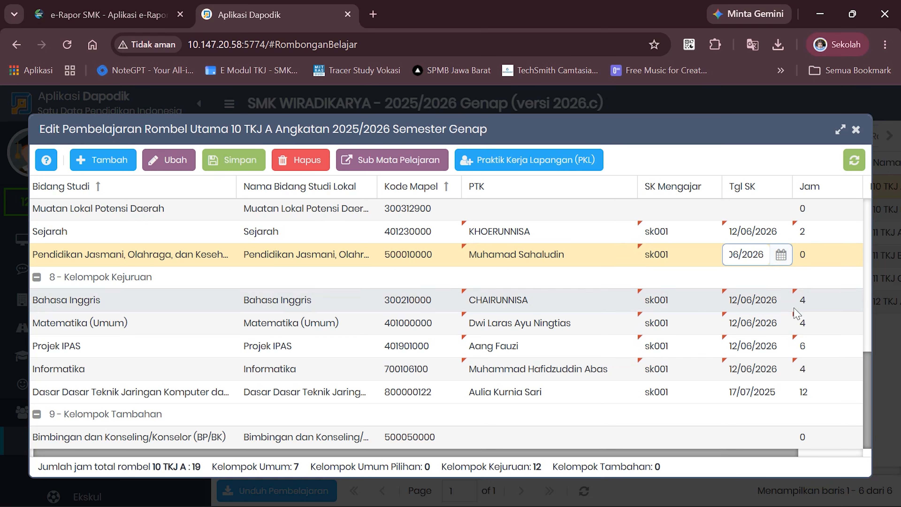
scroll(762, 451, "right", 3)
left_click(751, 254)
double_click(752, 254)
type("3")
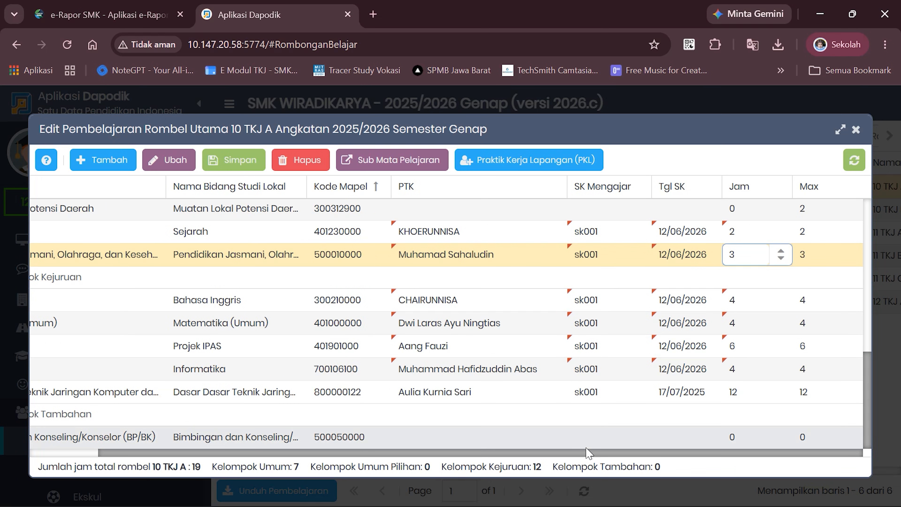
scroll(534, 342, "left", 3)
Assign the teacher to Muatan Lokal Bahasa Daerah and enter sk001 as its SK Mengajar.
scroll(534, 342, "up", 1)
scroll(534, 341, "up", 3)
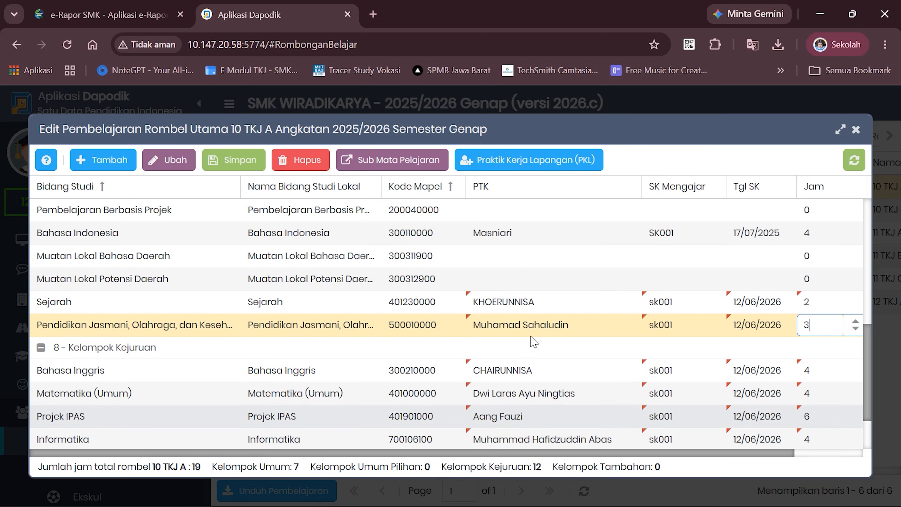
scroll(534, 341, "up", 3)
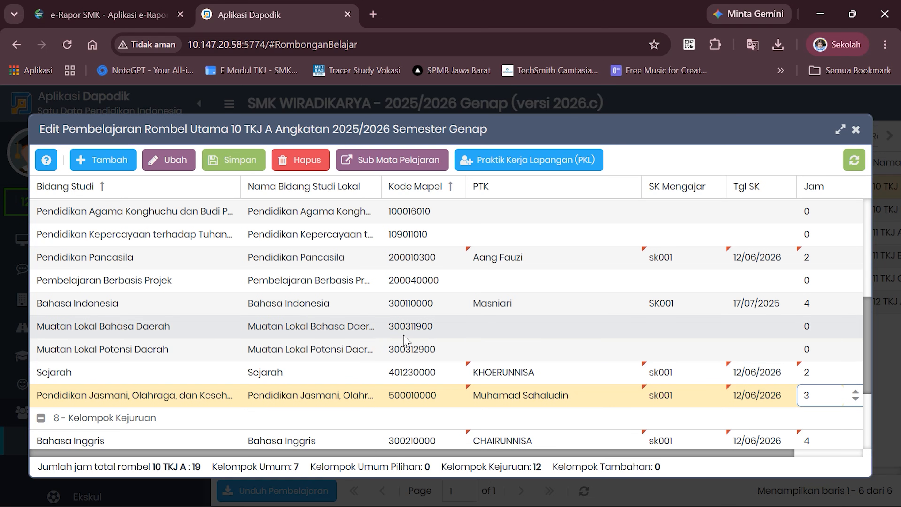
left_click(529, 328)
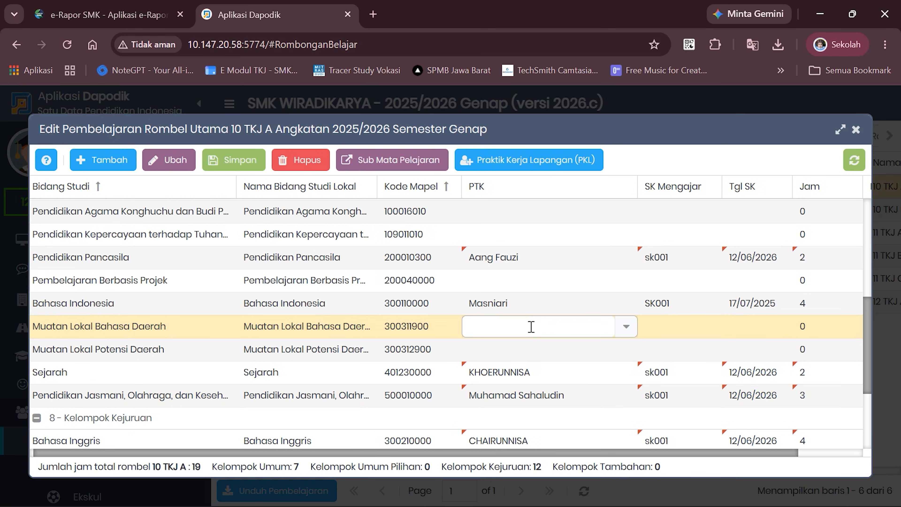
scroll(531, 327, "up", 2)
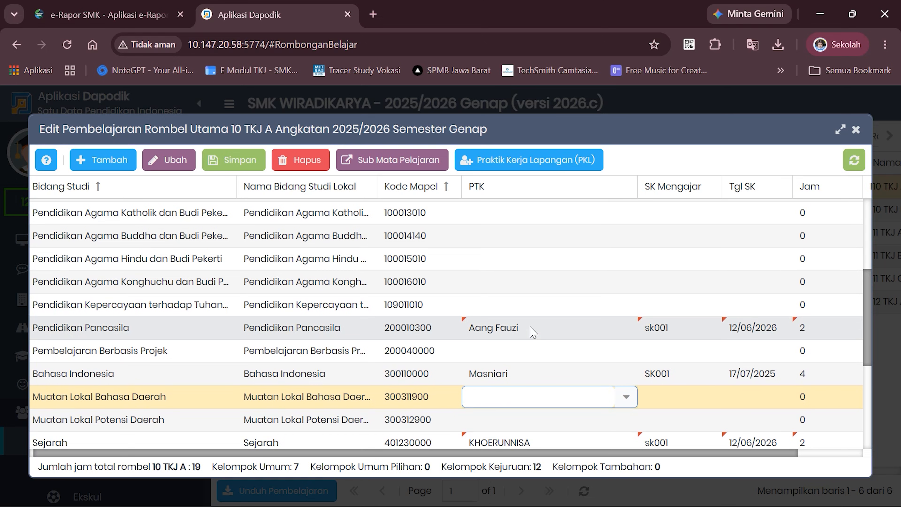
scroll(534, 331, "down", 2)
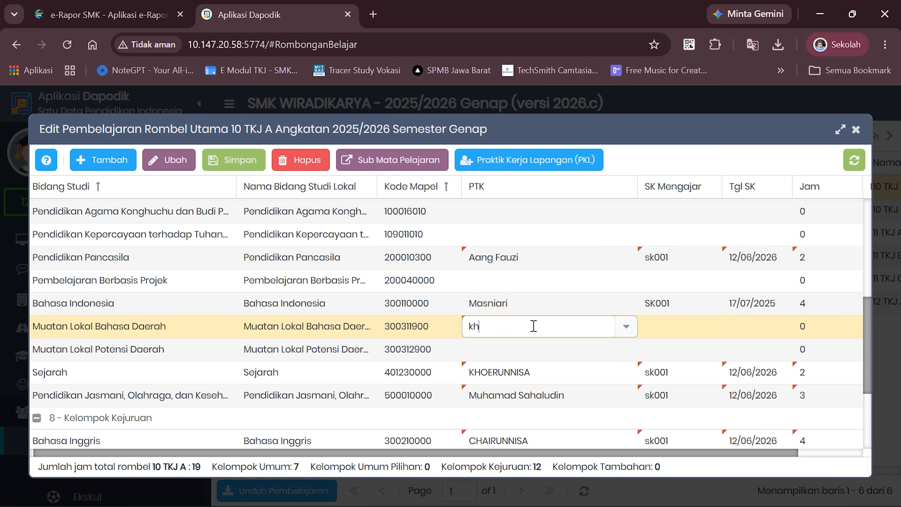
left_click(522, 353)
left_click(669, 327)
type("sk001")
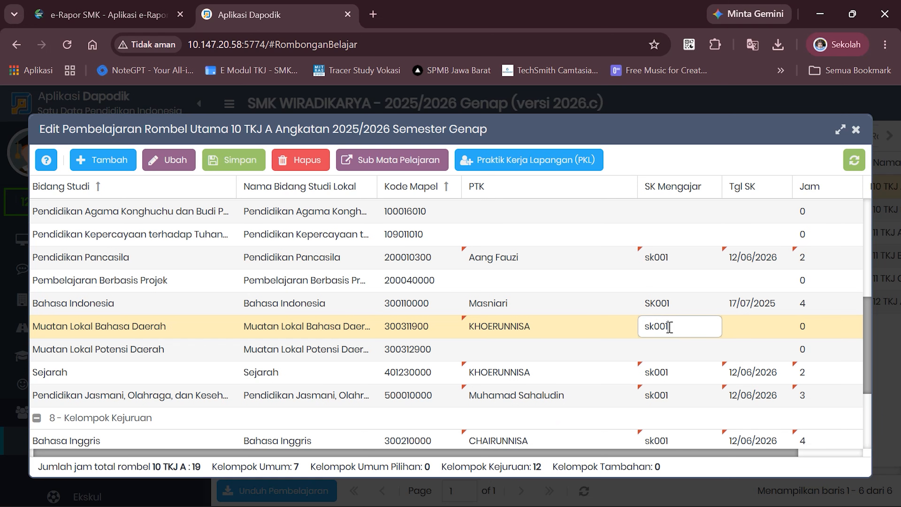
Set the Muatan Lokal Bahasa Daerah row's Tgl SK to 12/06/2026 and its Jam to 2.
left_click(744, 335)
left_click(781, 329)
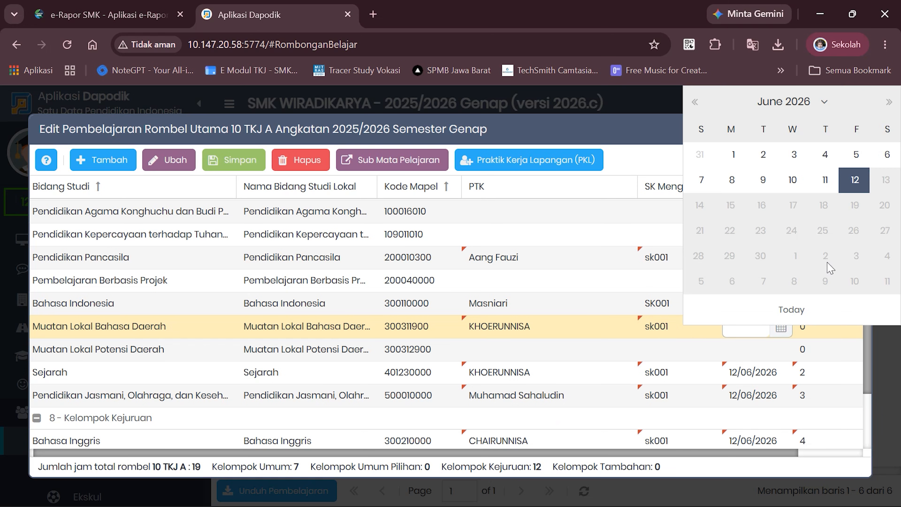
left_click(854, 182)
left_click_drag(780, 453, 810, 367)
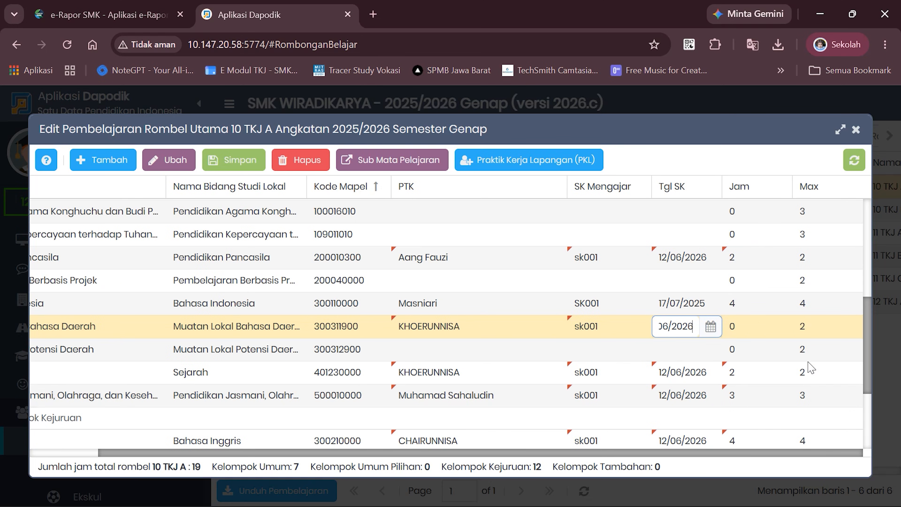
left_click(743, 327)
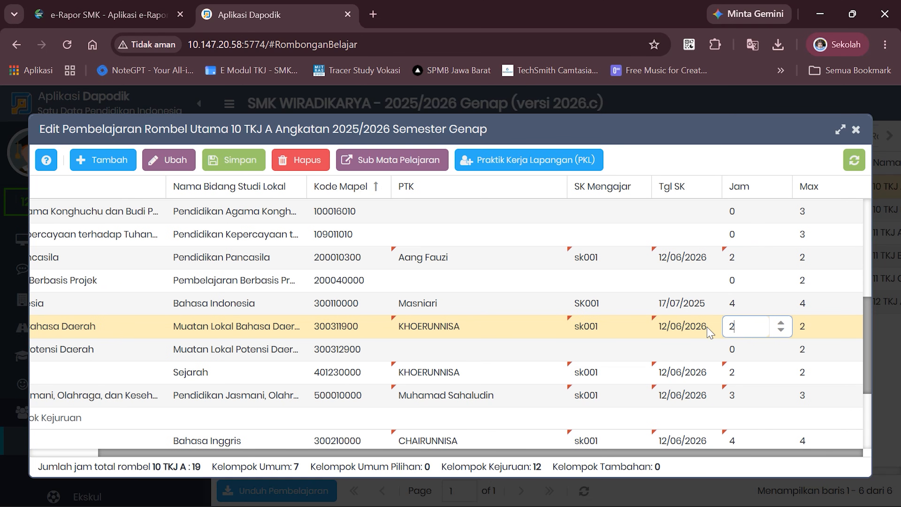
left_click_drag(532, 455, 443, 456)
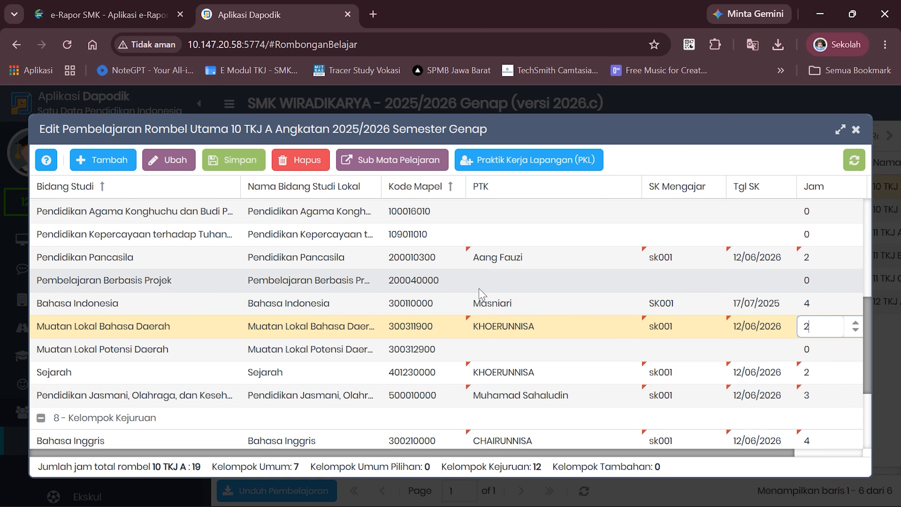
Assign the teacher to Seni Teater and enter sk001 as its SK Mengajar.
scroll(482, 294, "up", 3)
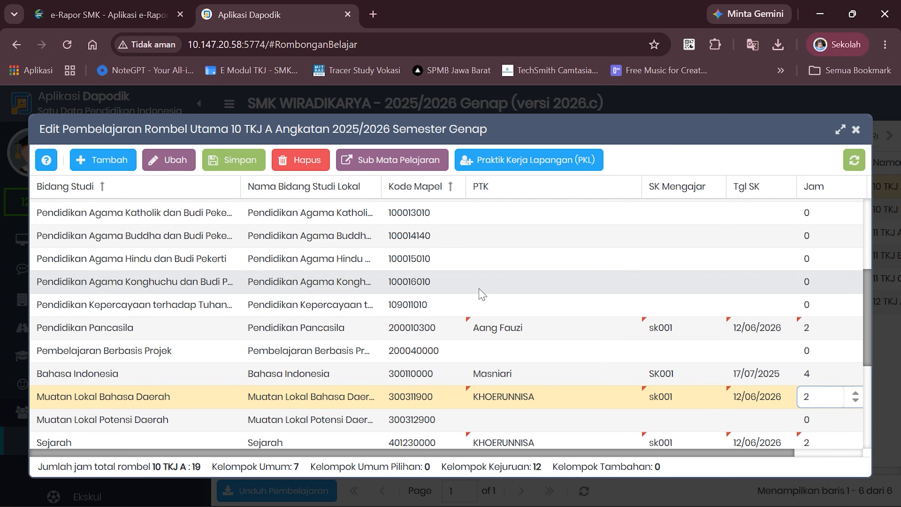
scroll(482, 294, "up", 5)
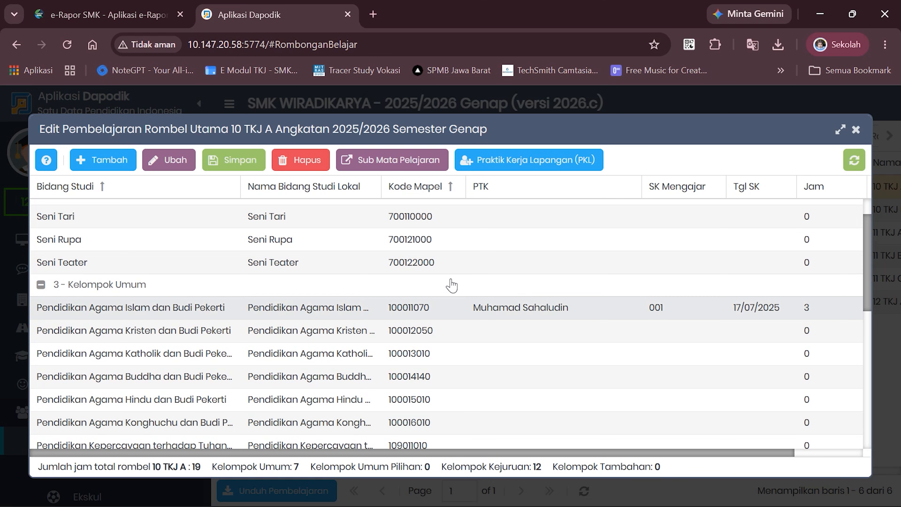
left_click(519, 255)
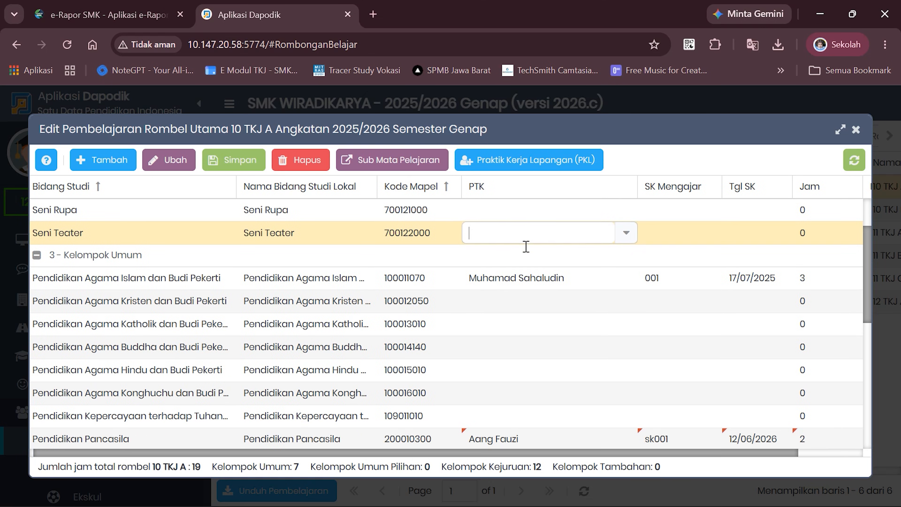
scroll(572, 300, "down", 10)
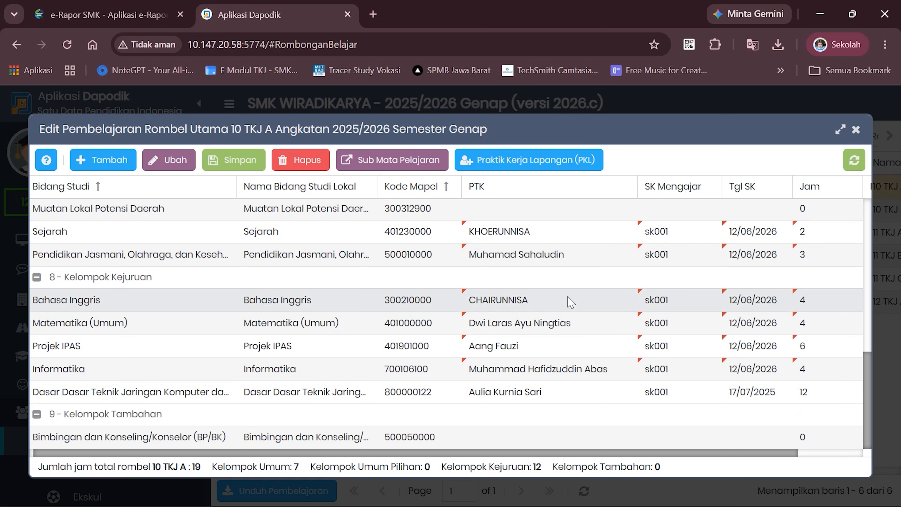
scroll(570, 302, "up", 3)
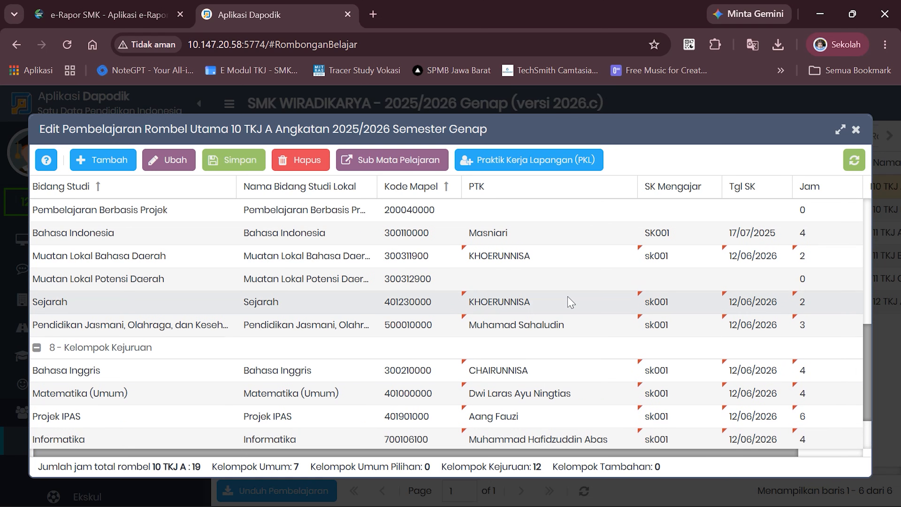
scroll(571, 302, "up", 10)
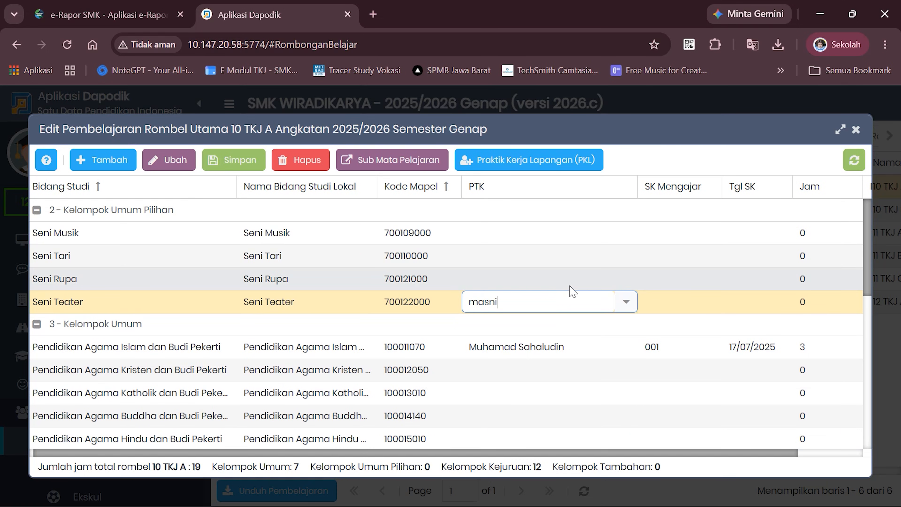
left_click(568, 321)
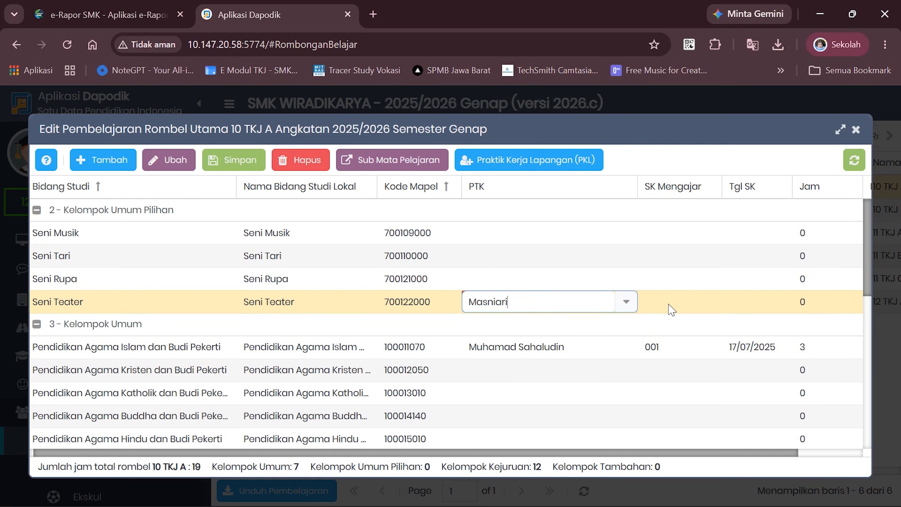
left_click(669, 304)
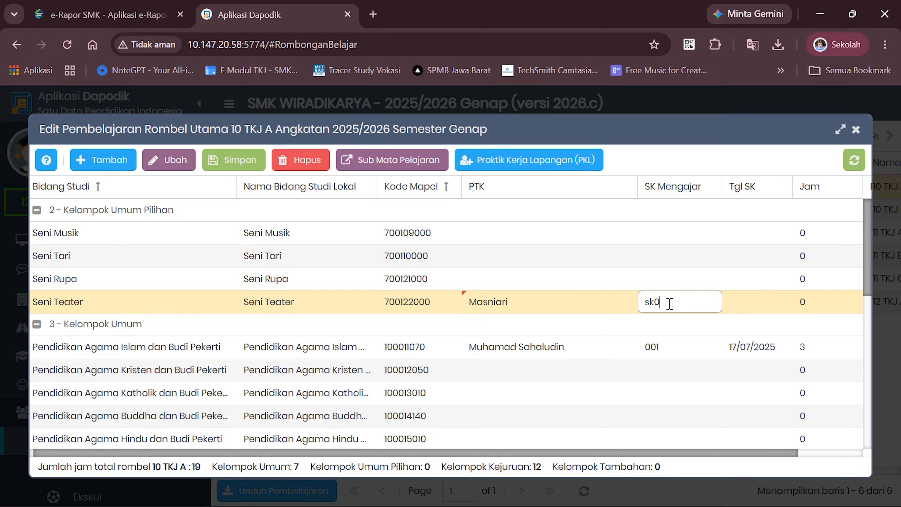
Set the Seni Teater row's Tgl SK to 12/06/2026.
left_click(738, 306)
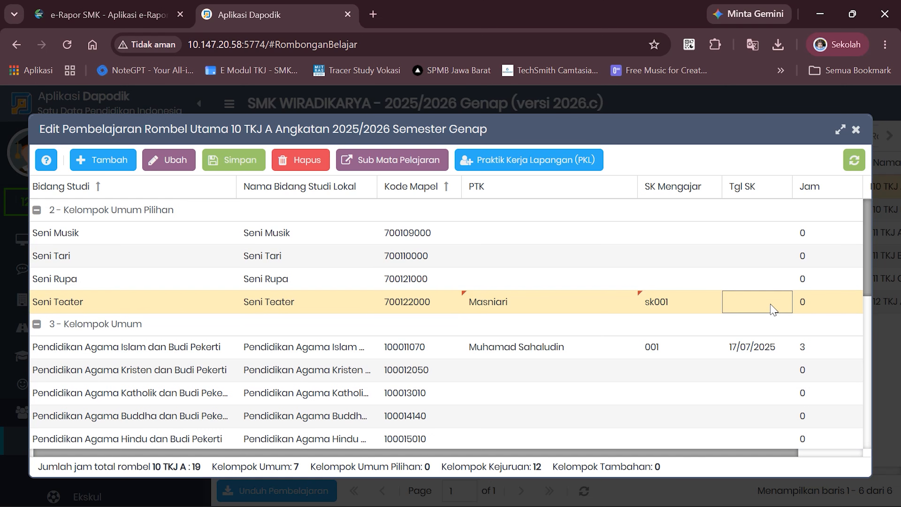
left_click(785, 305)
left_click(854, 180)
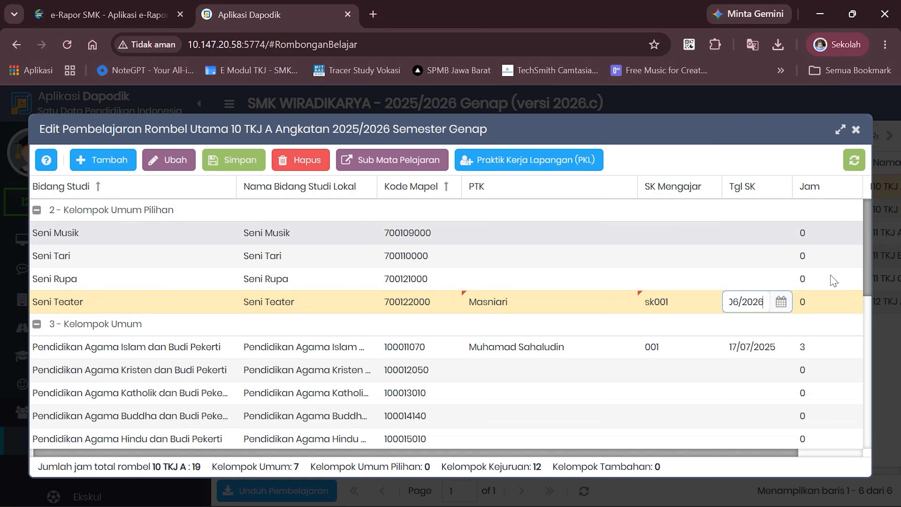
Set the Seni Teater row's Jam to 2.
left_click_drag(749, 456, 805, 441)
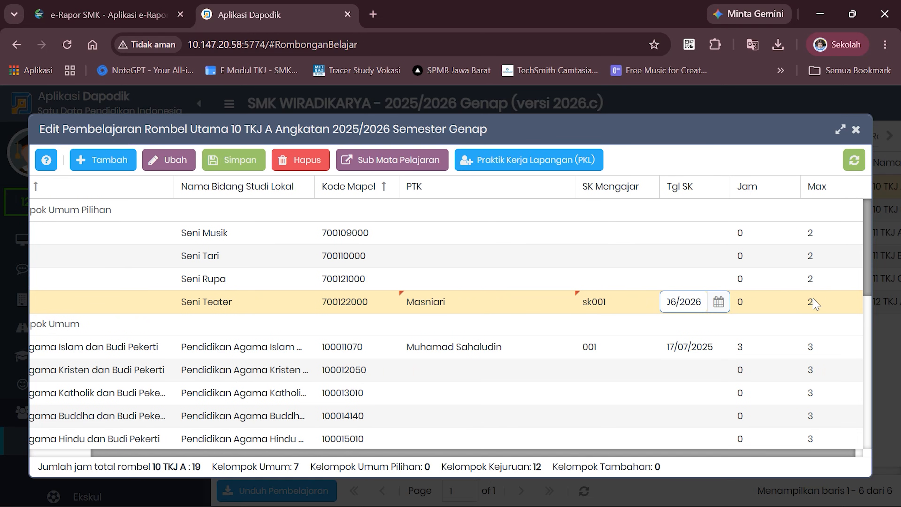
left_click(752, 306)
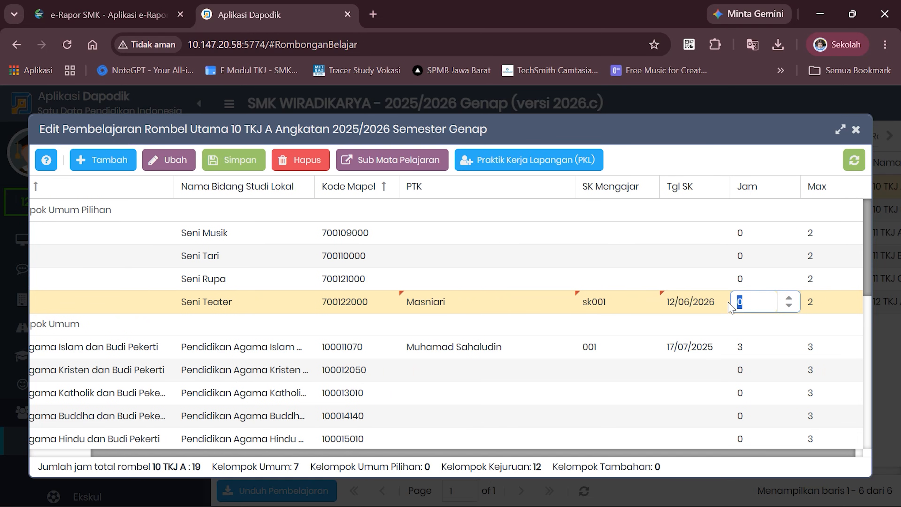
left_click(643, 308)
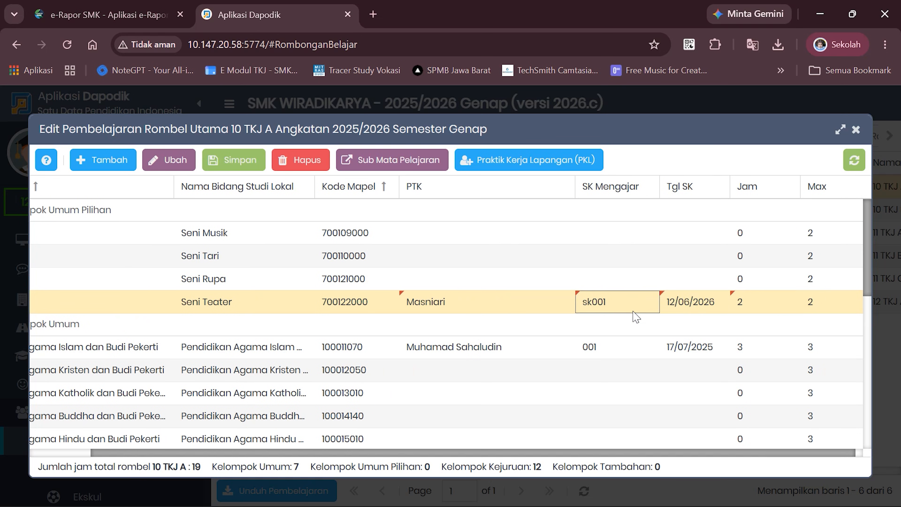
left_click_drag(507, 456, 445, 458)
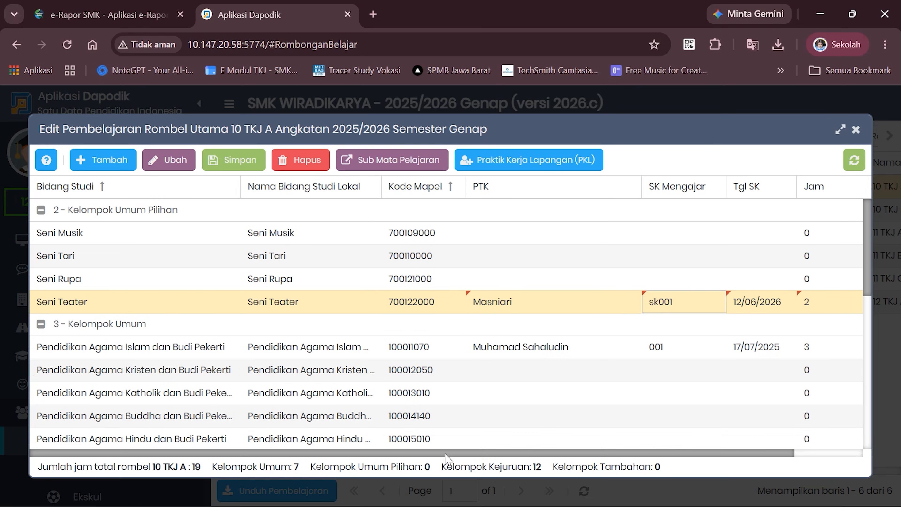
Review the completed subject rows for 10 TKJ A, save the lesson data and close the Pembelajaran editor.
scroll(553, 309, "down", 4)
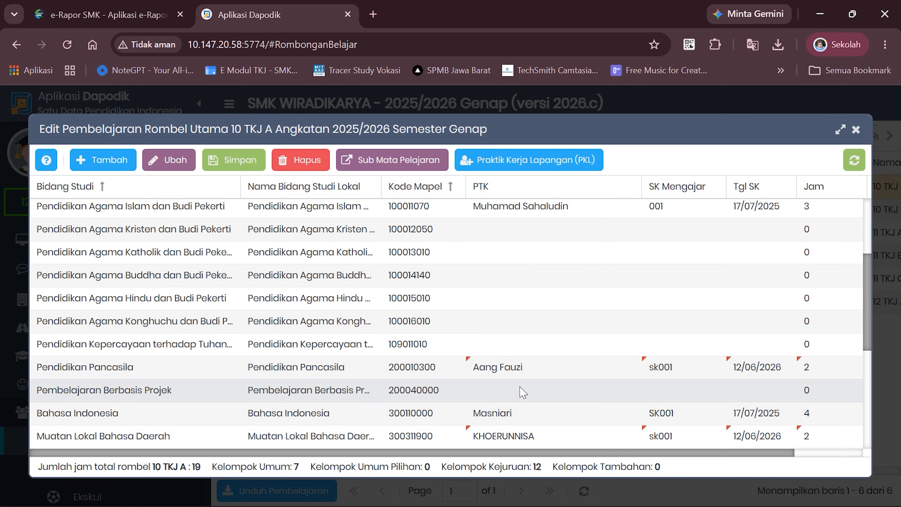
scroll(522, 392, "down", 3)
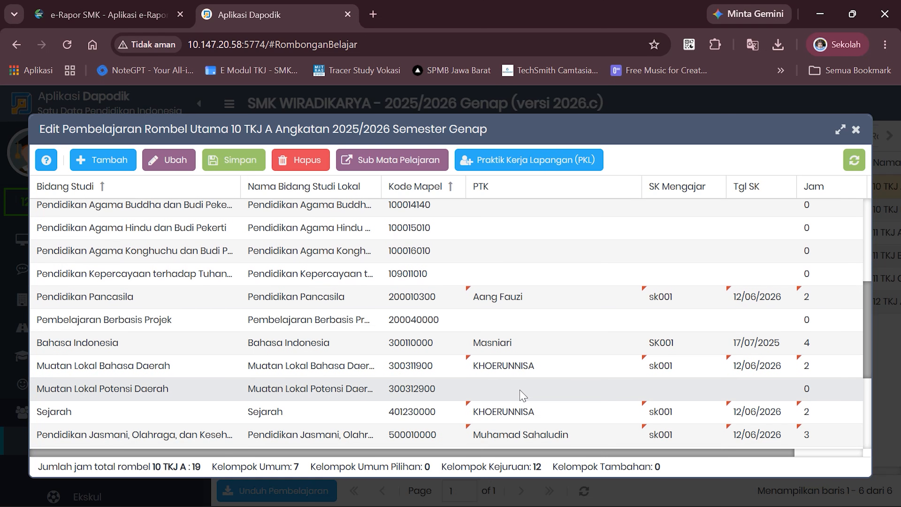
scroll(522, 395, "down", 3)
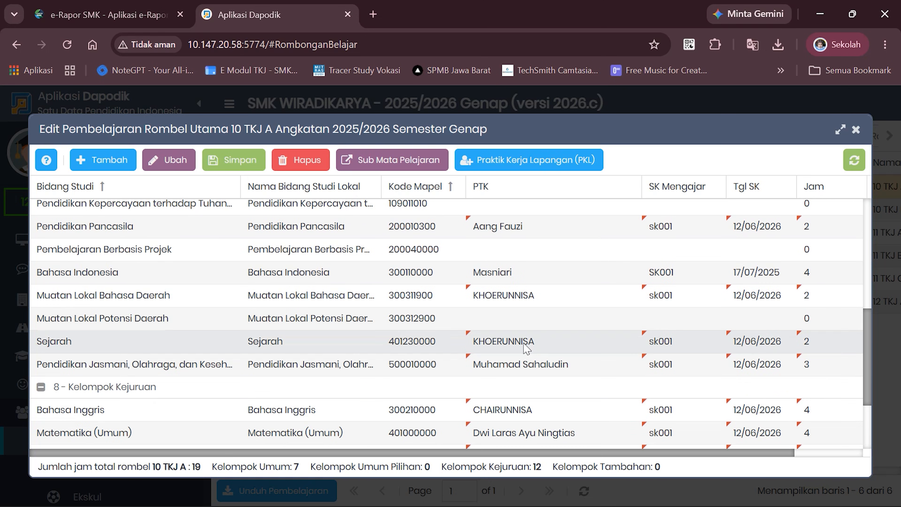
scroll(525, 367, "down", 3)
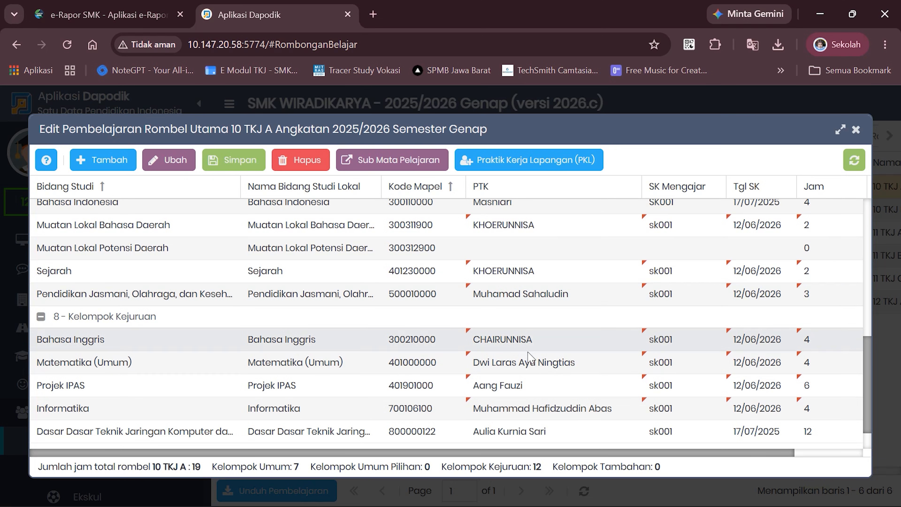
scroll(534, 391, "down", 2)
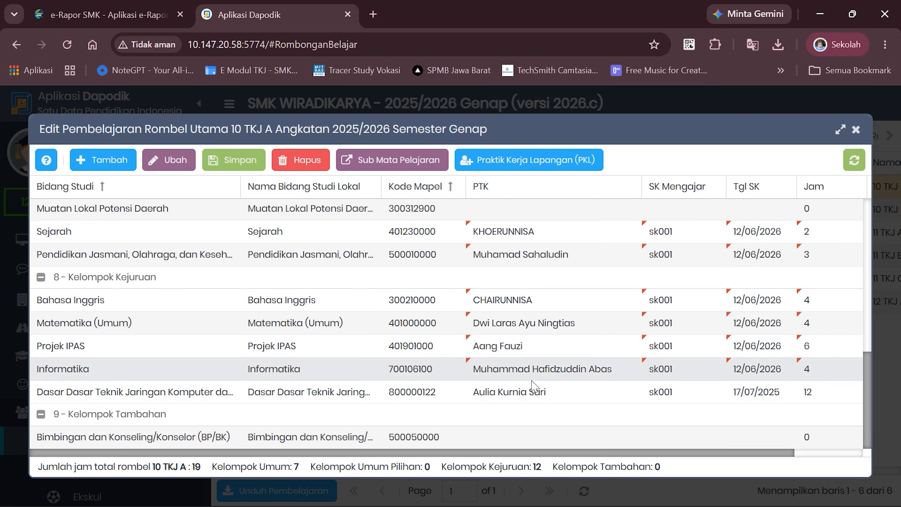
scroll(525, 392, "up", 10)
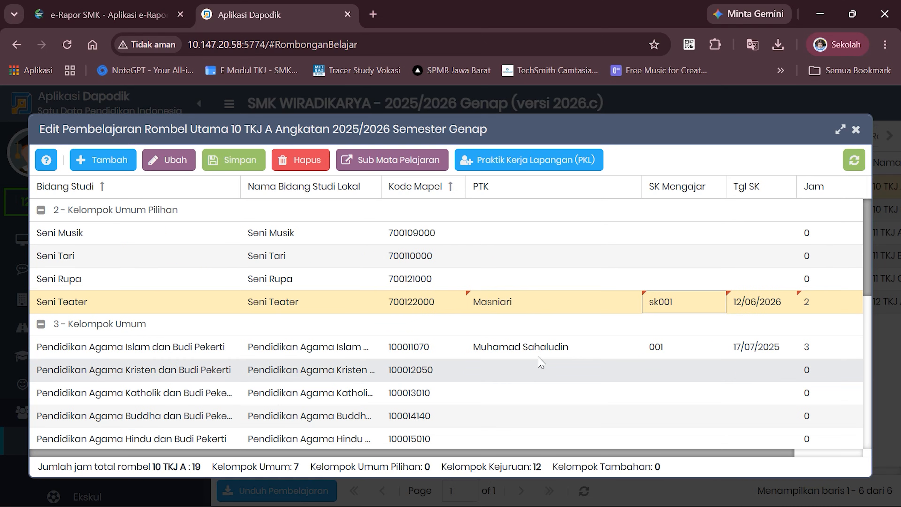
left_click(236, 161)
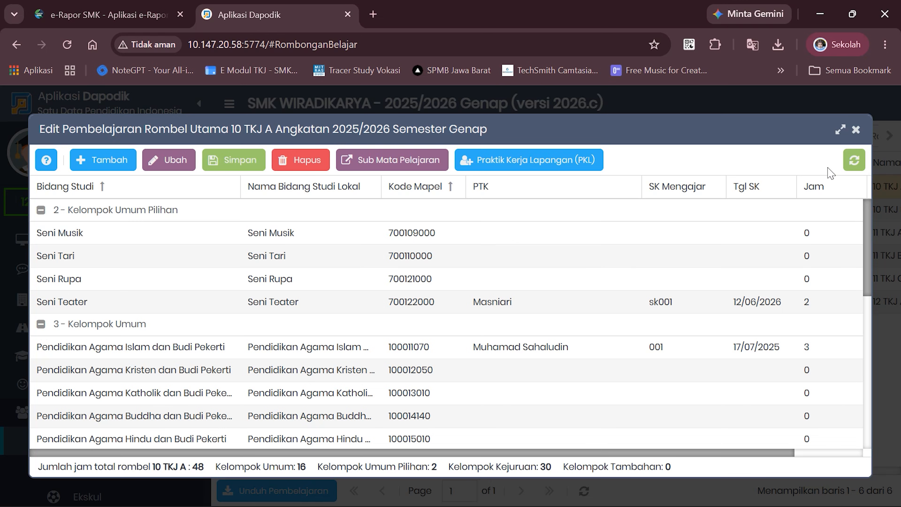
left_click(856, 131)
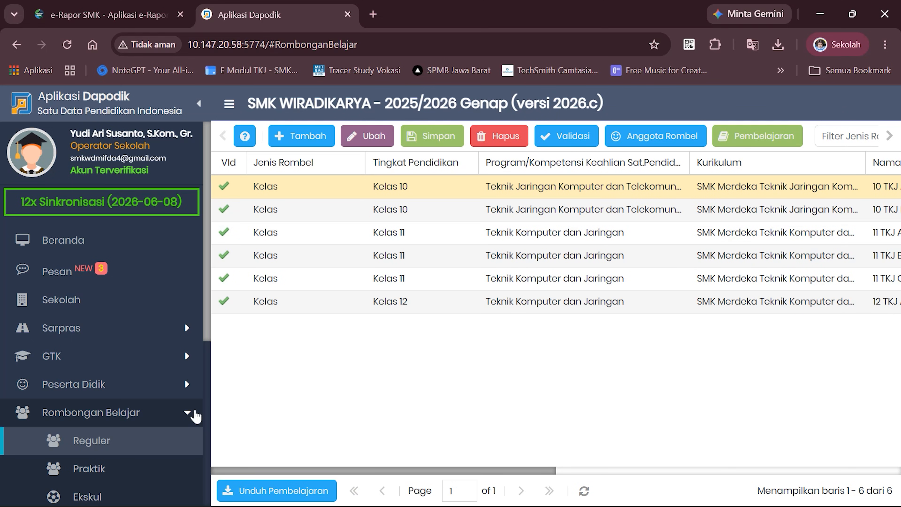
left_click(180, 415)
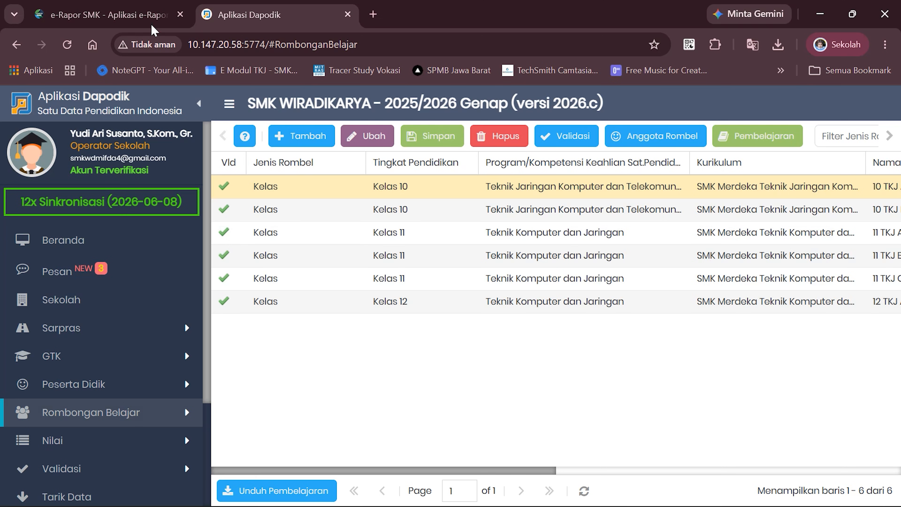
Look at e-Rapor's Data Referensi entries, return to Dapodik and check the student total on its Beranda page.
left_click(121, 15)
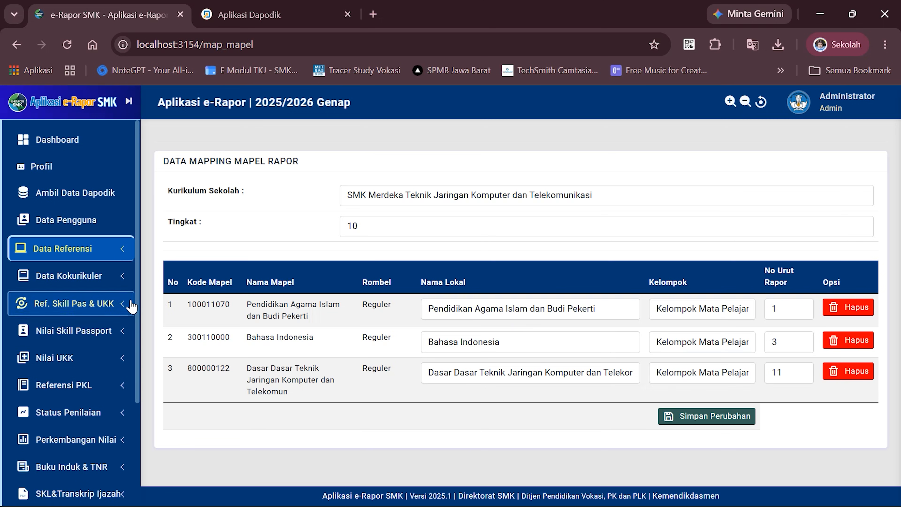
left_click(124, 251)
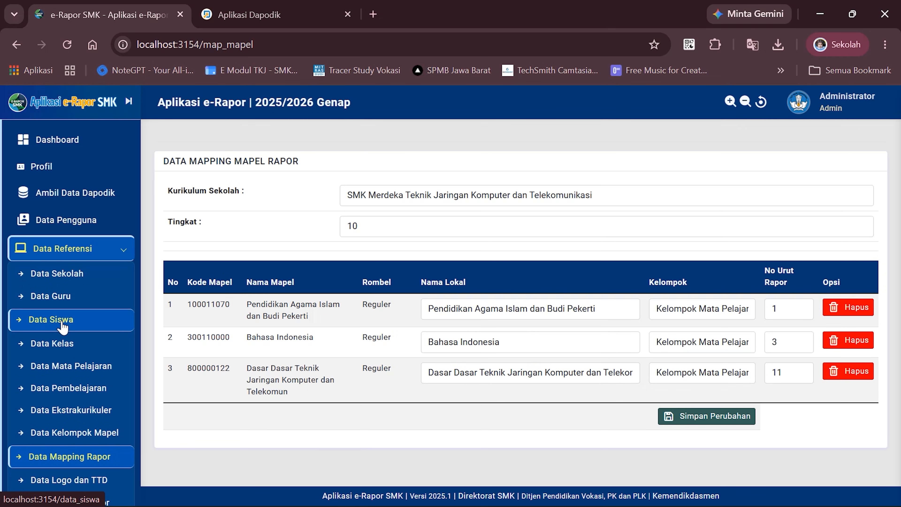
left_click(280, 17)
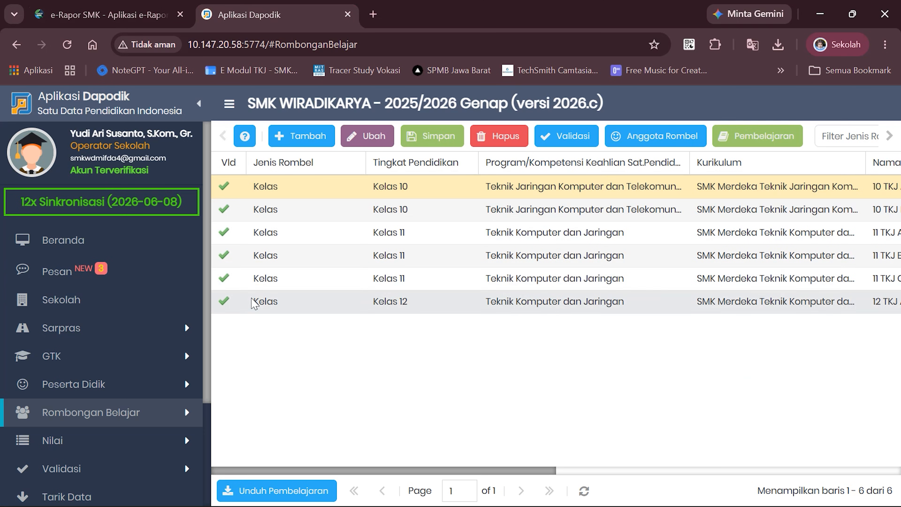
left_click(121, 245)
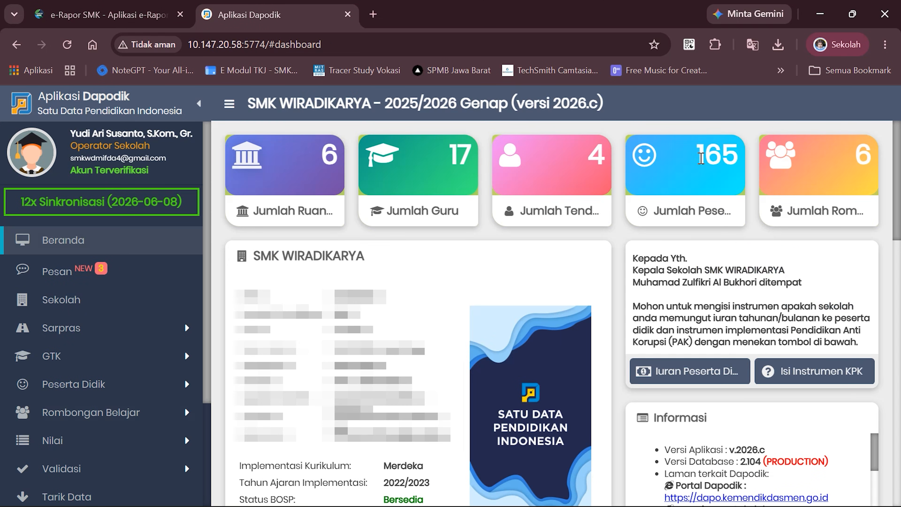
left_click_drag(701, 158, 739, 158)
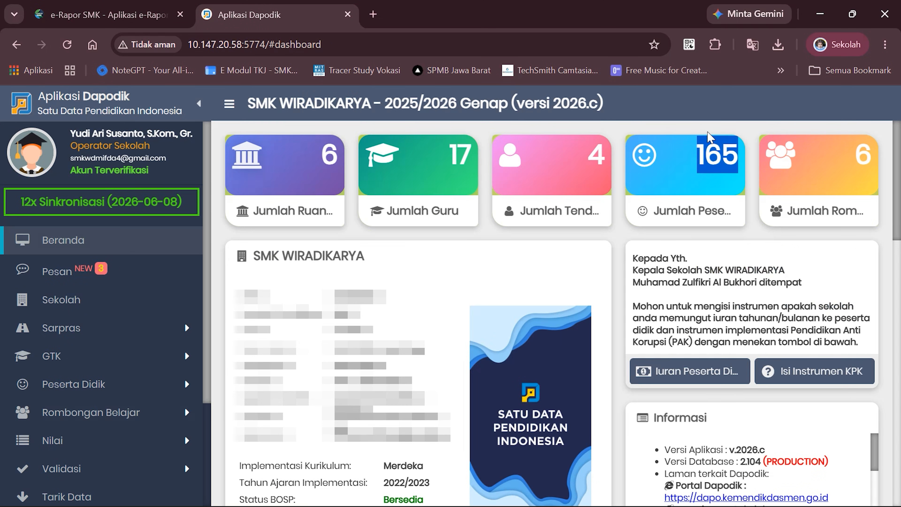
left_click(708, 134)
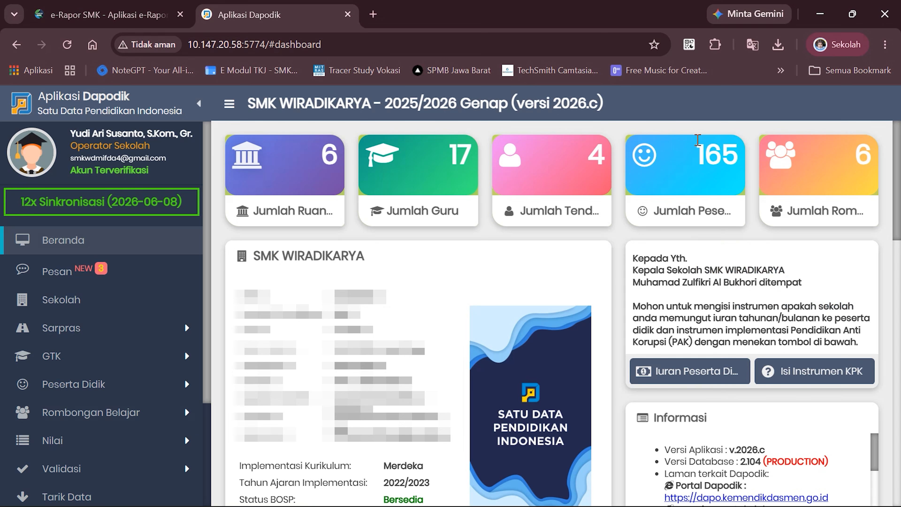
Go through the regular class groups in Dapodik, from the class 10 rows to the class 12 row.
left_click(188, 412)
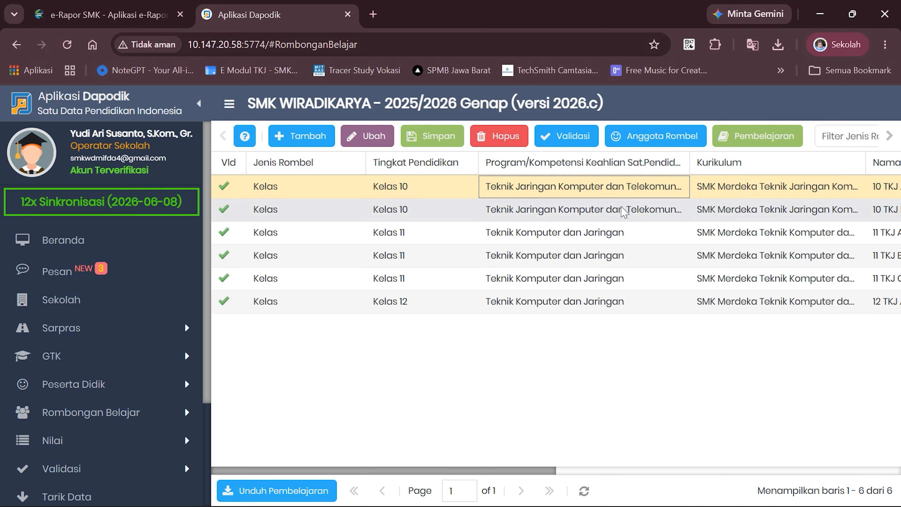
left_click(619, 231)
left_click(628, 255)
left_click(628, 302)
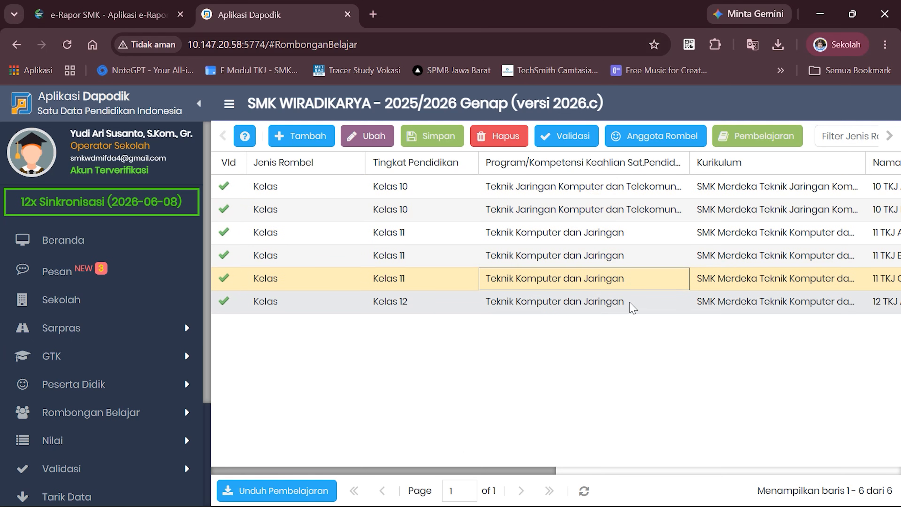
left_click(621, 185)
left_click(631, 207)
left_click(626, 233)
left_click(625, 255)
left_click(625, 278)
left_click(623, 302)
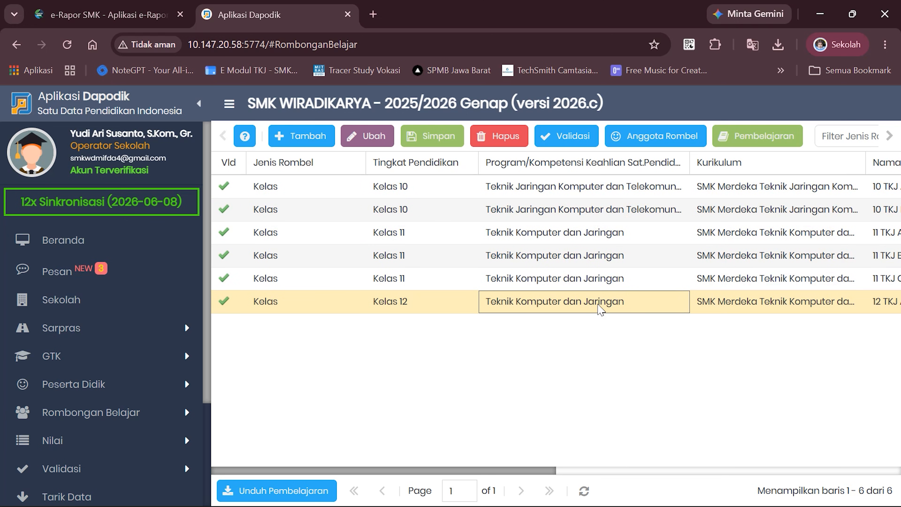
Switch to e-Rapor, open Ambil Data Dapodik and test the RAPOR 2025.1 connection.
left_click(106, 15)
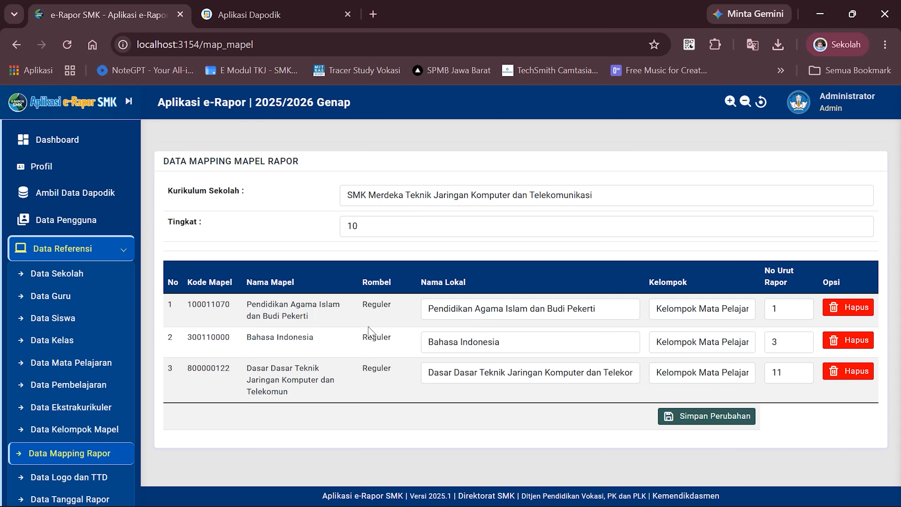
left_click(86, 248)
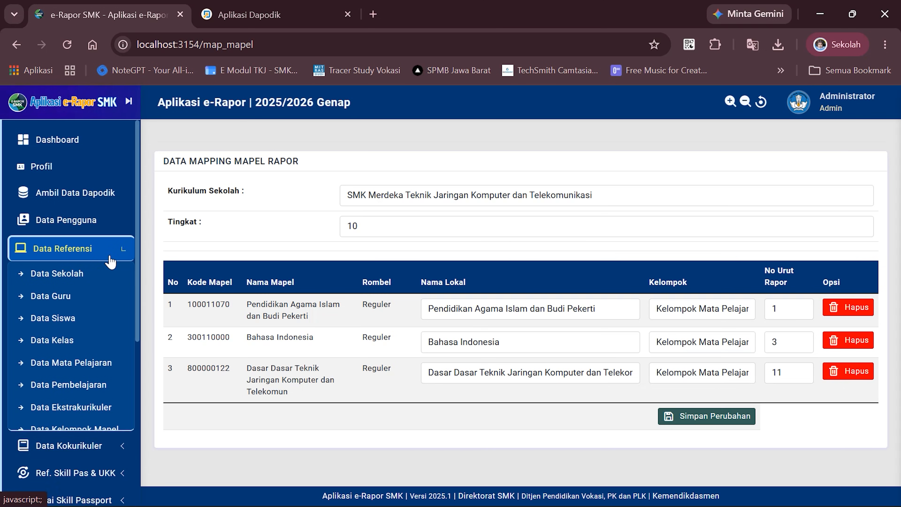
left_click(82, 199)
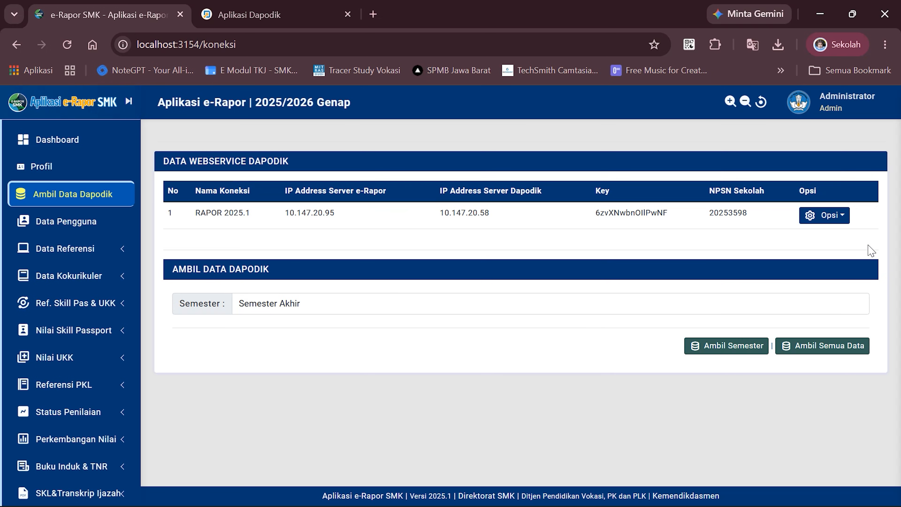
left_click(841, 218)
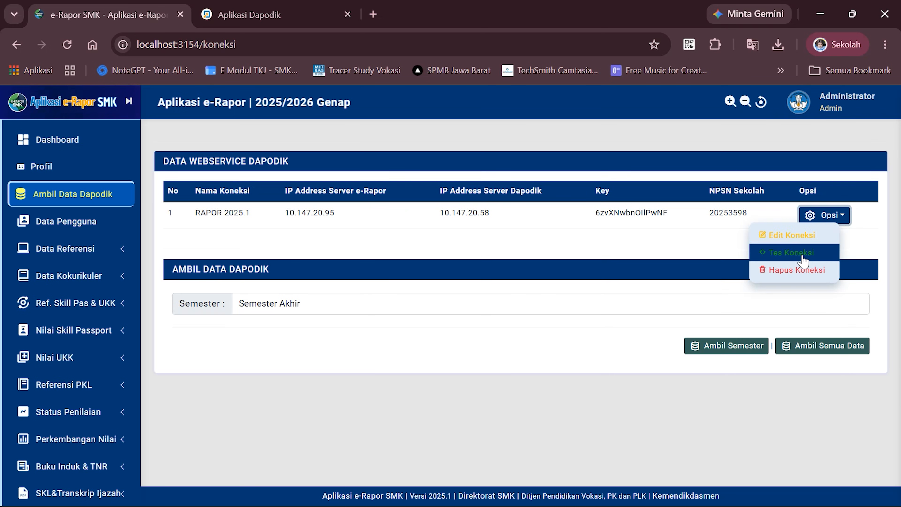
left_click(780, 257)
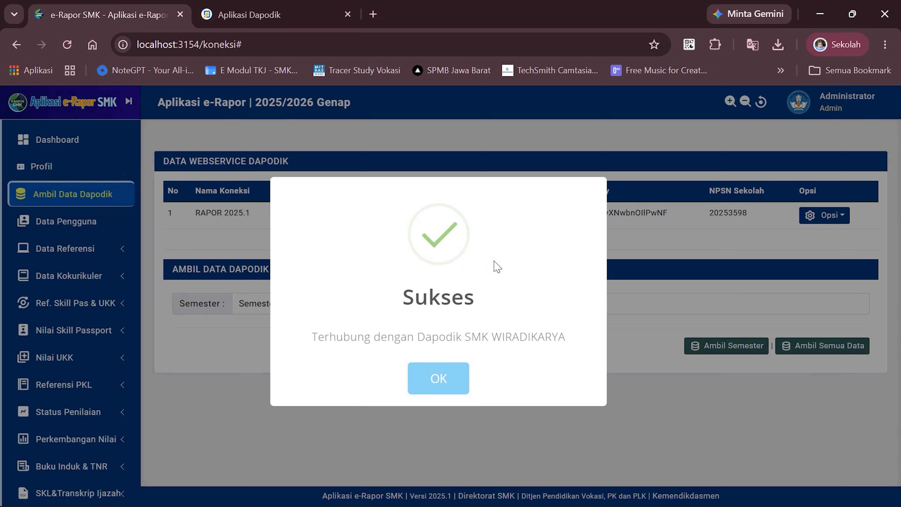
left_click(439, 377)
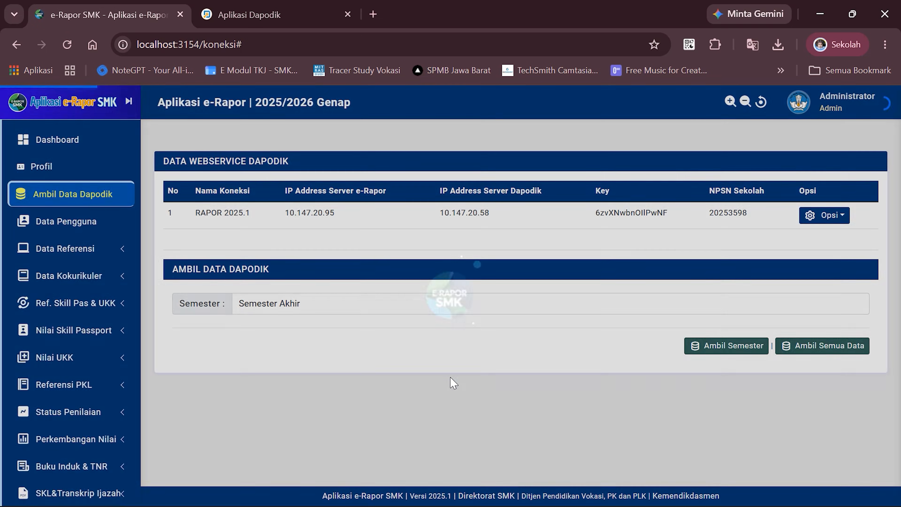
Retrieve all Dapodik data into e-Rapor for the semester 2025/2026 Genap.
left_click(324, 308)
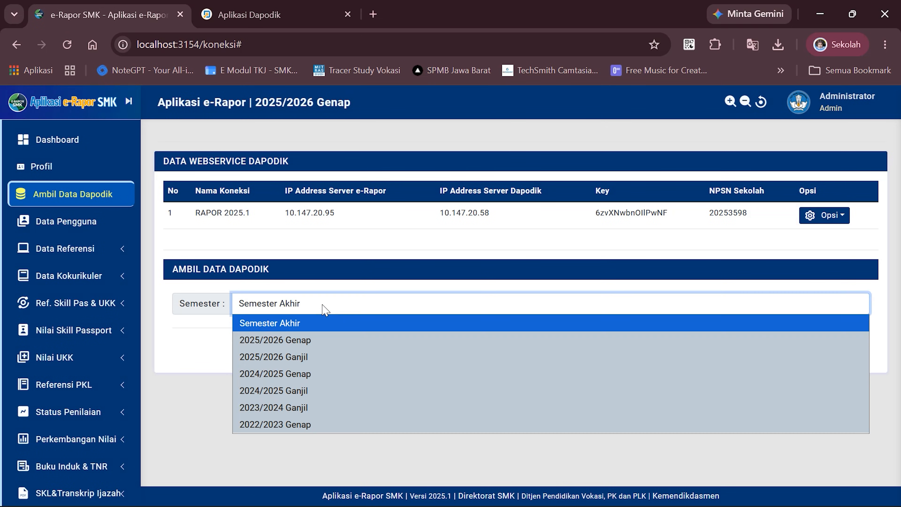
left_click(289, 341)
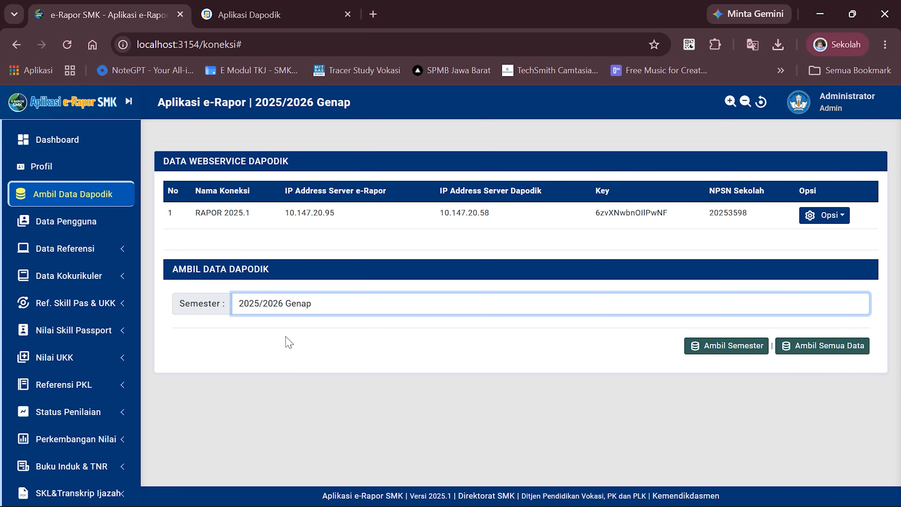
left_click(349, 343)
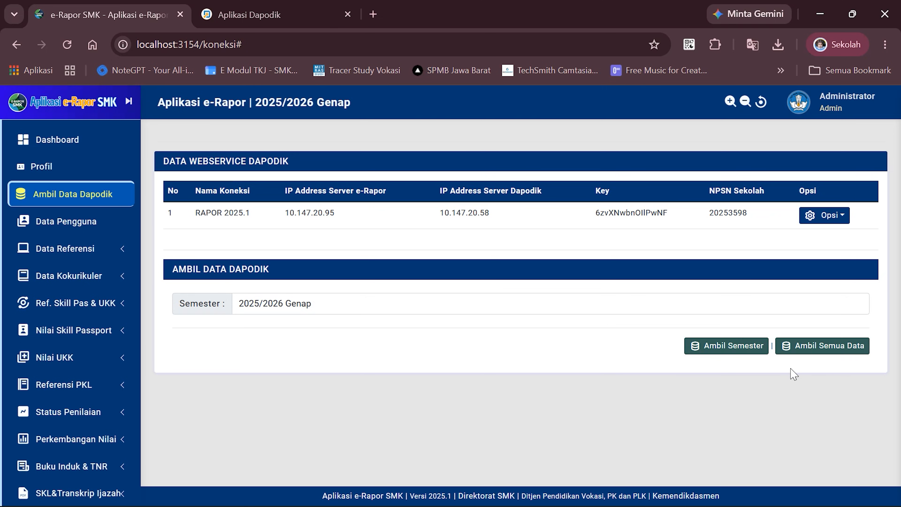
left_click(822, 350)
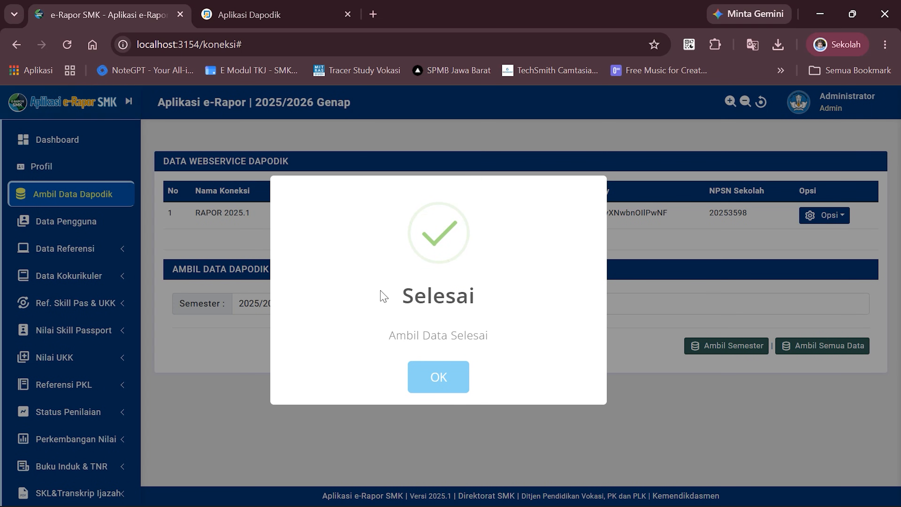
left_click(461, 386)
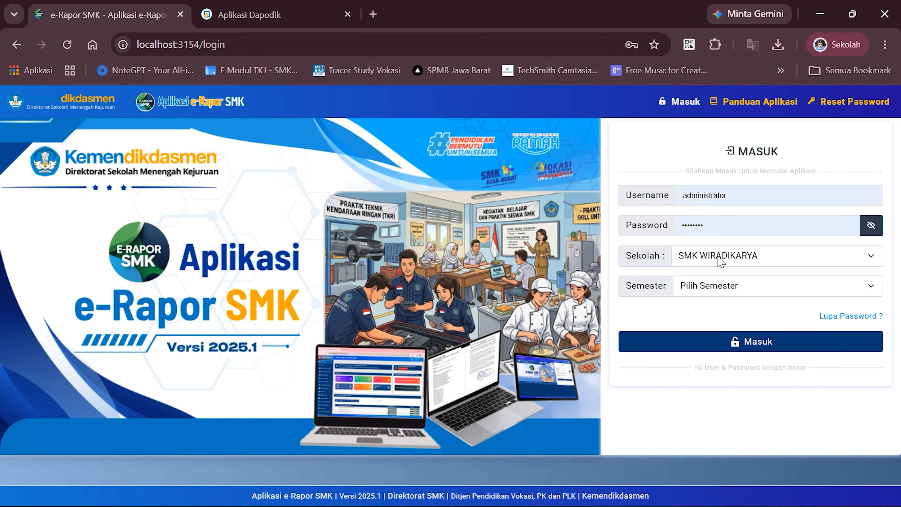
Log back in to e-Rapor with the semester 2025/2026 Genap selected.
left_click(745, 285)
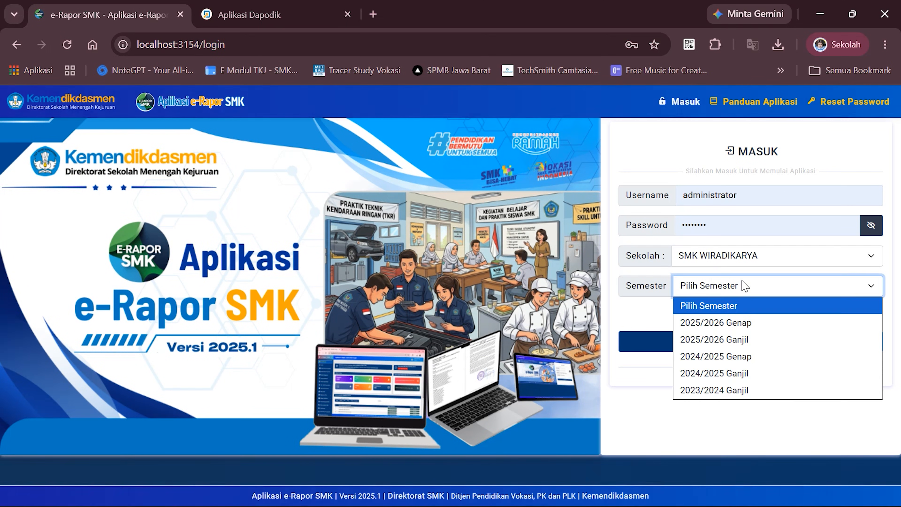
left_click(747, 322)
left_click(755, 346)
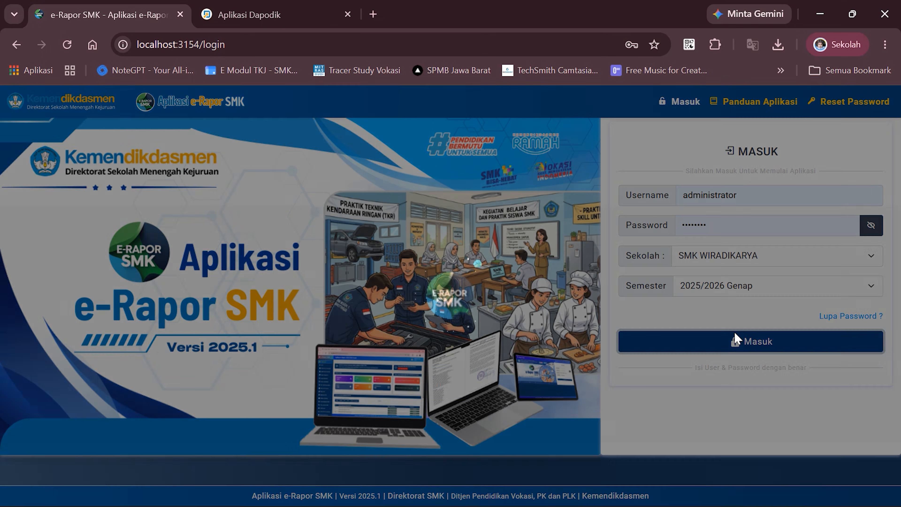
Compare the student count on the e-Rapor dashboard with the one on the Dapodik Beranda page.
left_click(439, 384)
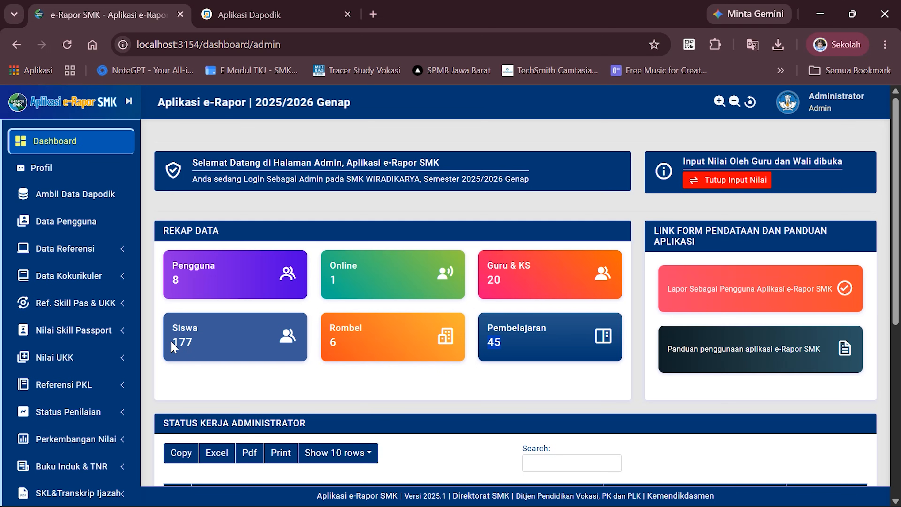
left_click_drag(176, 343, 203, 344)
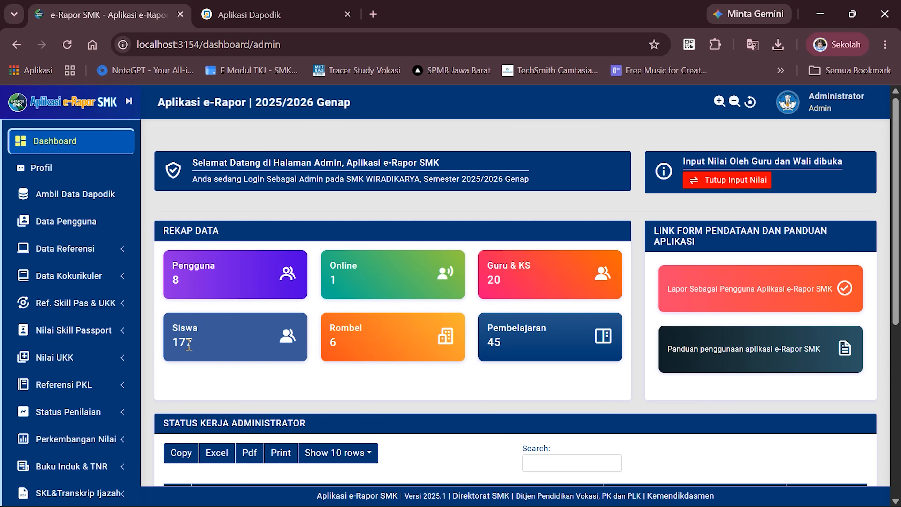
left_click(284, 20)
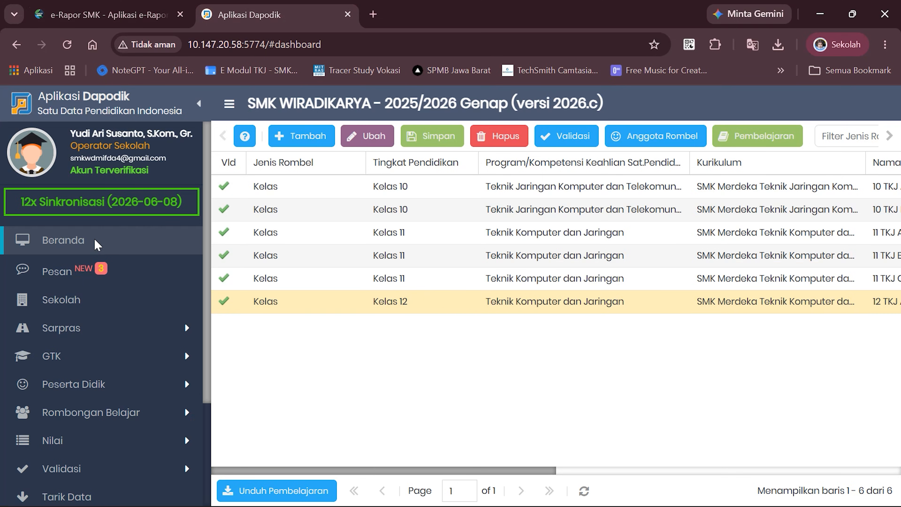
left_click(98, 245)
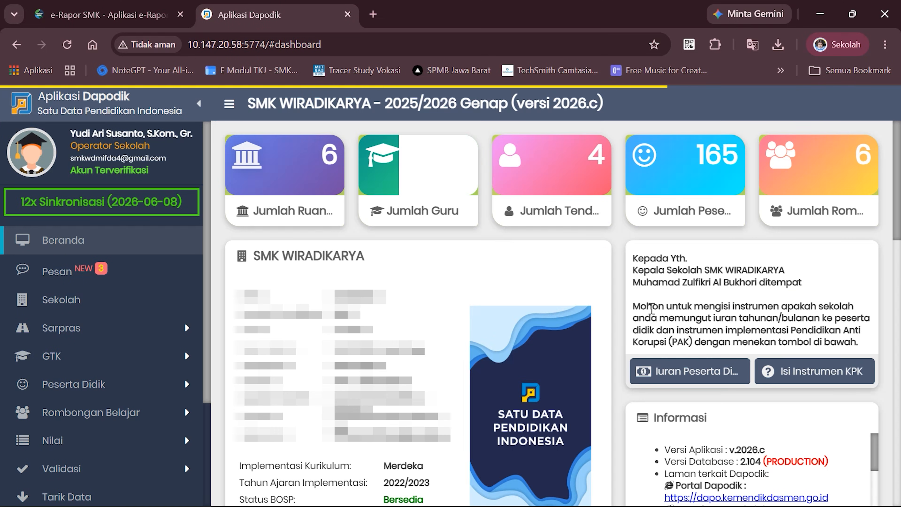
double_click(696, 156)
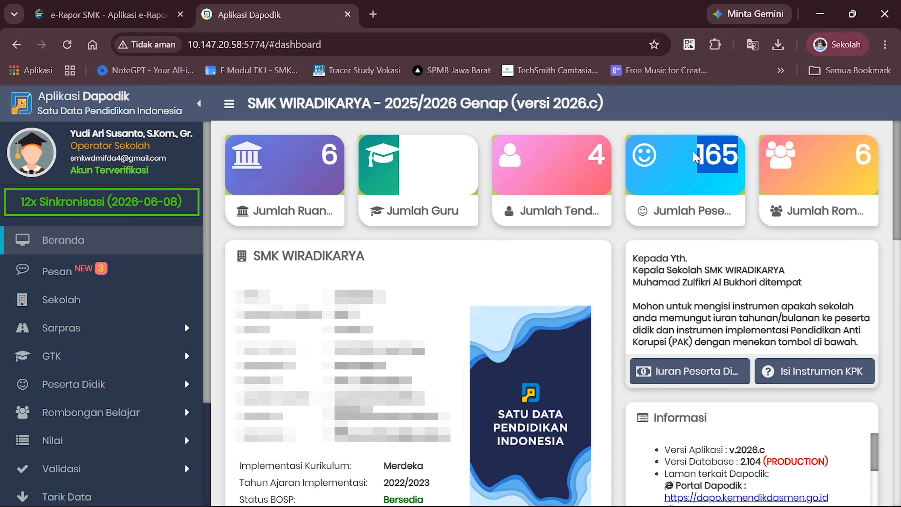
left_click(149, 14)
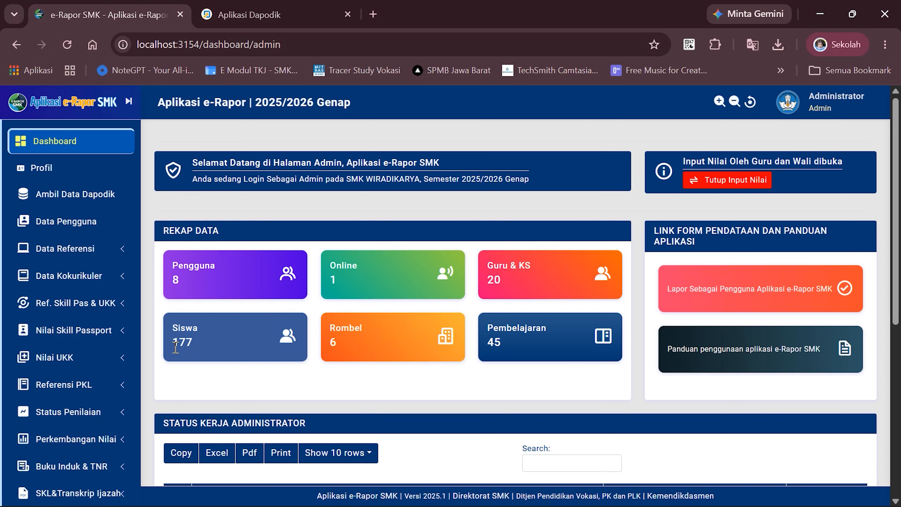
double_click(202, 343)
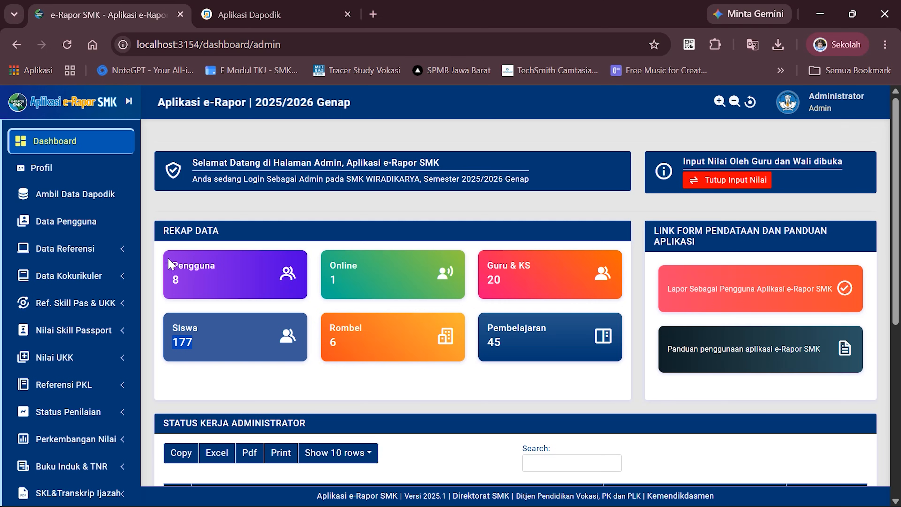
Open Data Pembelajaran under Data Referensi and go through the 10 TKJ A subject rows and the second page of entries.
left_click(104, 260)
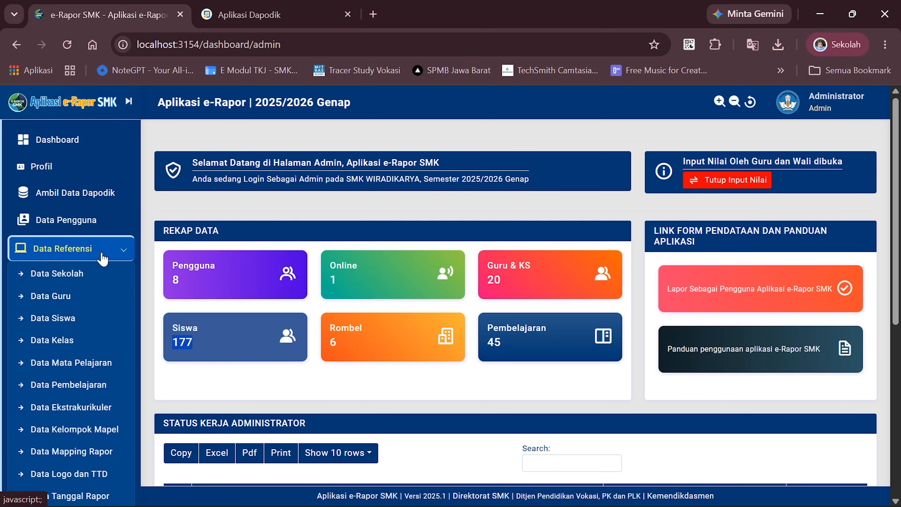
left_click(71, 390)
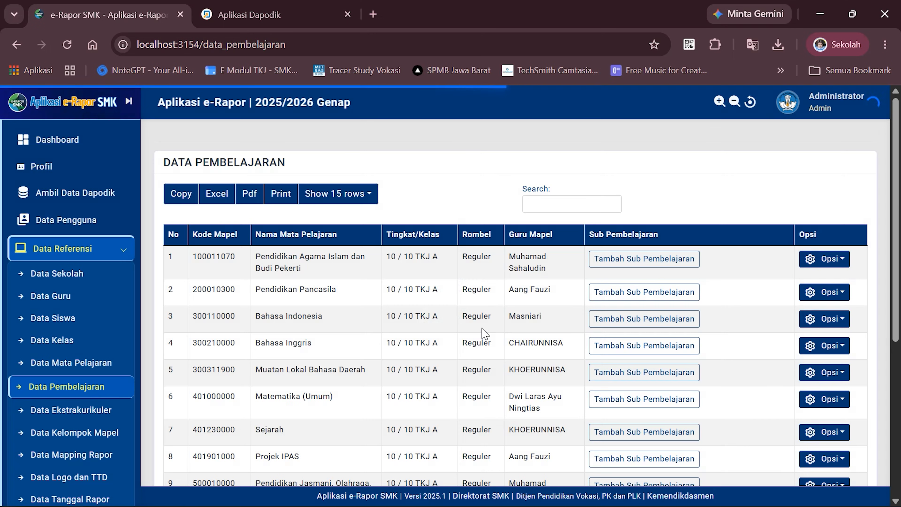
left_click_drag(387, 256, 451, 264)
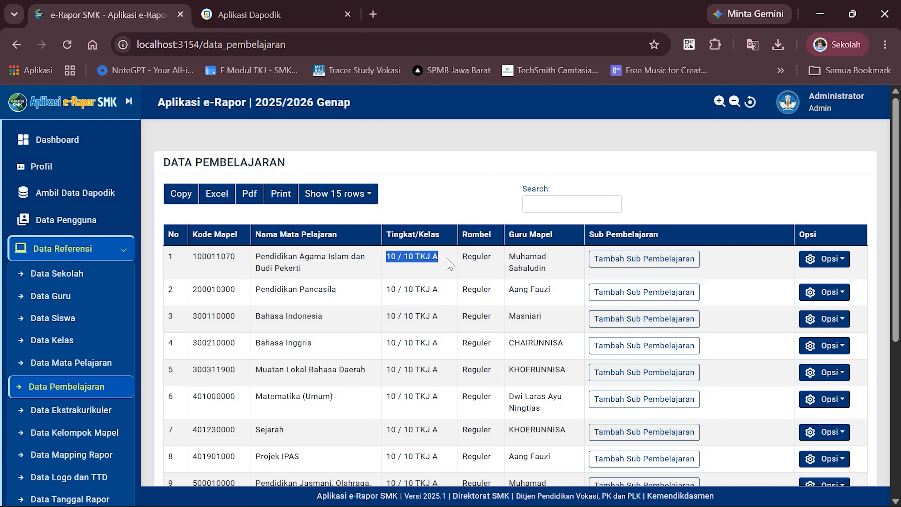
left_click_drag(388, 292, 435, 311)
scroll(410, 289, "down", 2)
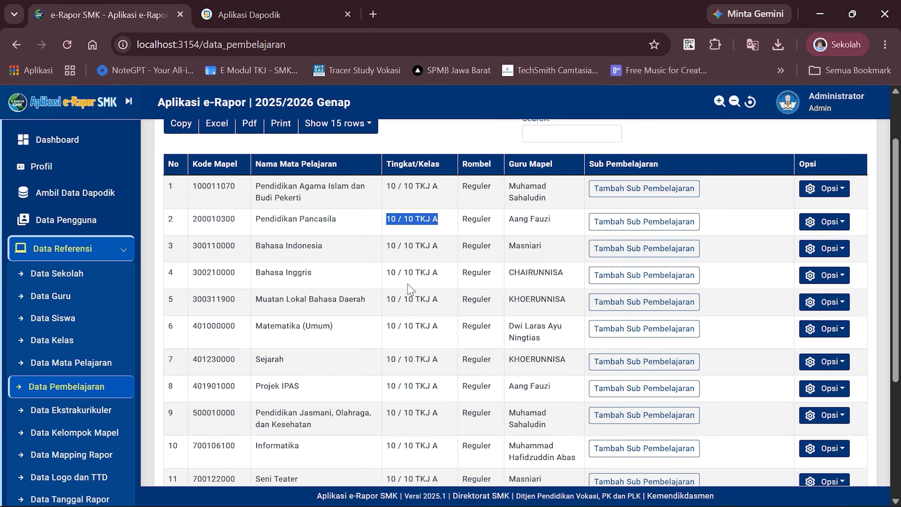
left_click_drag(388, 246, 454, 253)
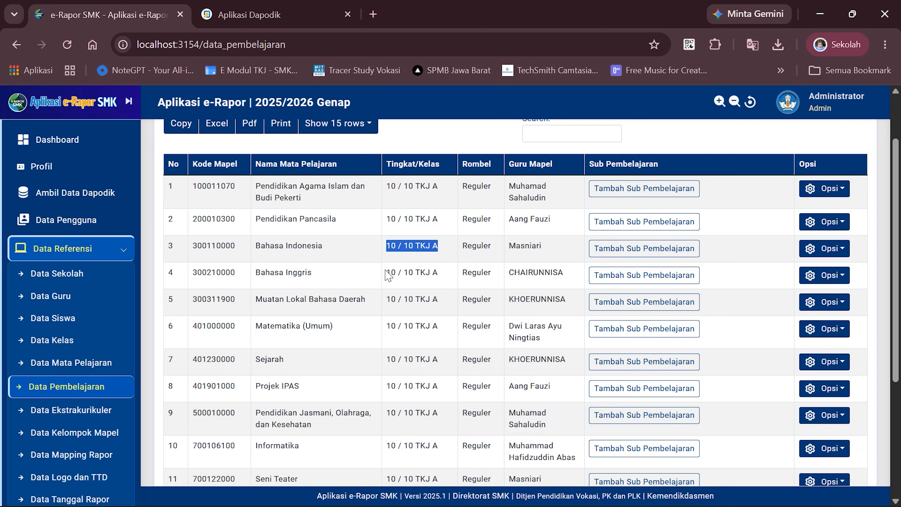
left_click_drag(388, 276, 452, 278)
left_click_drag(389, 297, 438, 300)
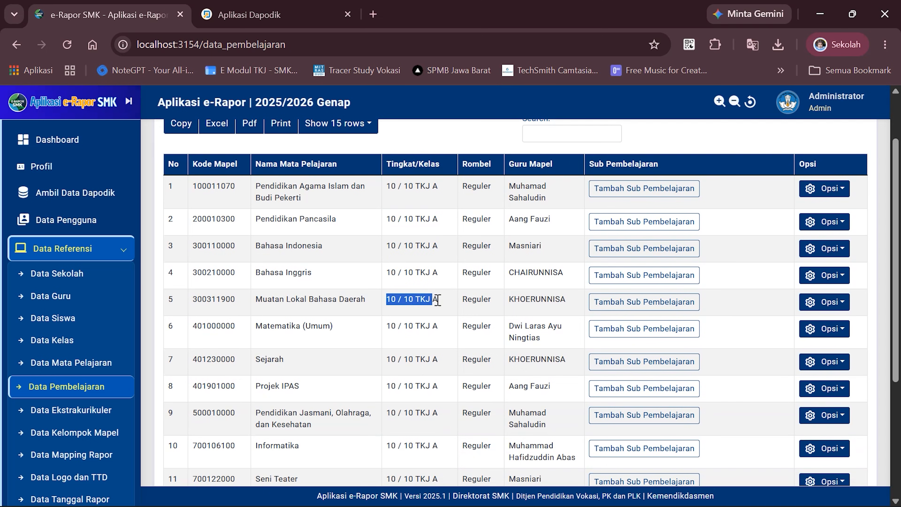
left_click_drag(388, 324, 446, 330)
left_click_drag(387, 359, 431, 360)
left_click_drag(401, 386, 431, 414)
left_click_drag(398, 445, 429, 447)
scroll(460, 401, "down", 1)
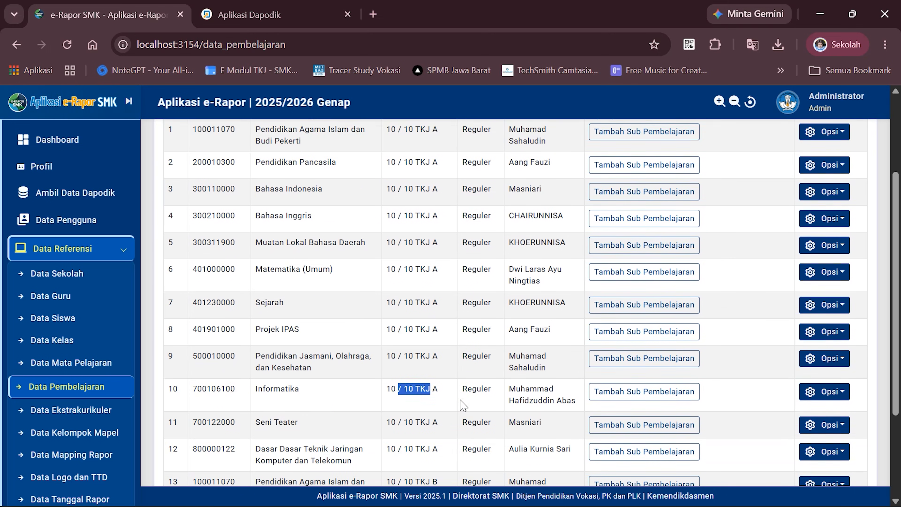
left_click_drag(406, 411, 440, 435)
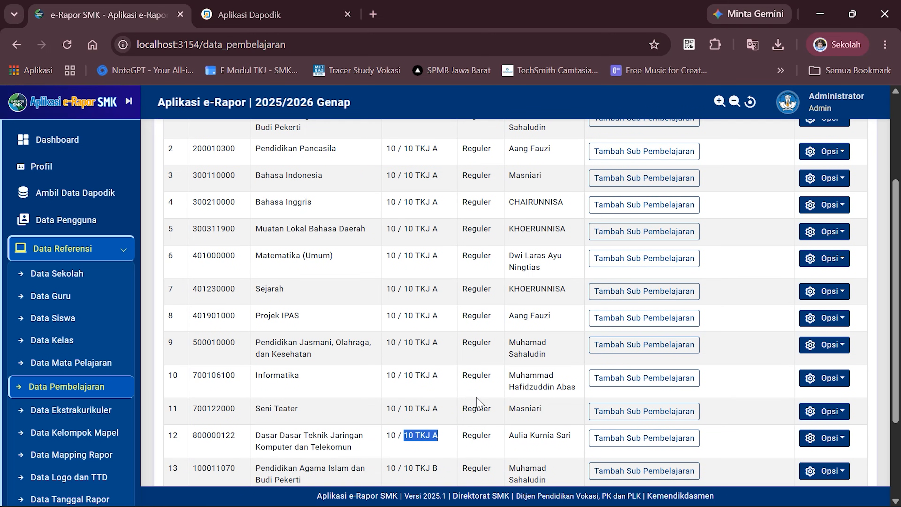
scroll(477, 399, "down", 2)
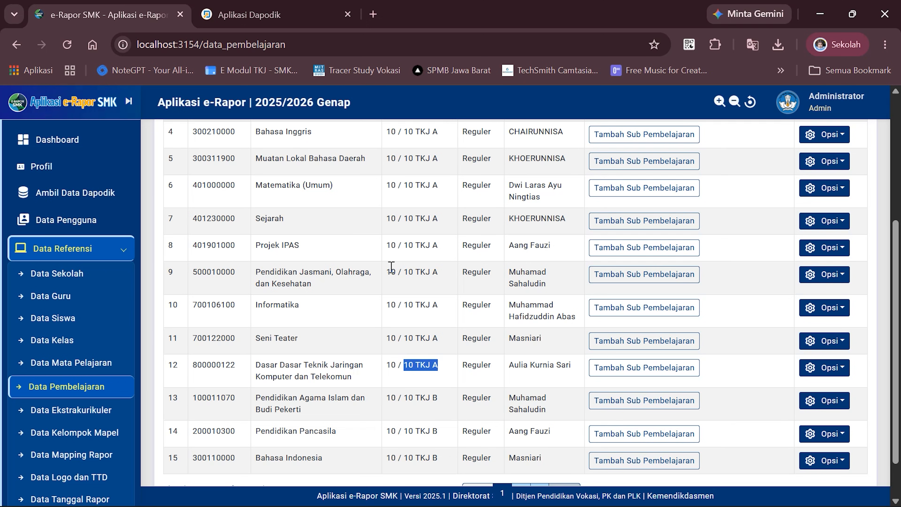
left_click(270, 15)
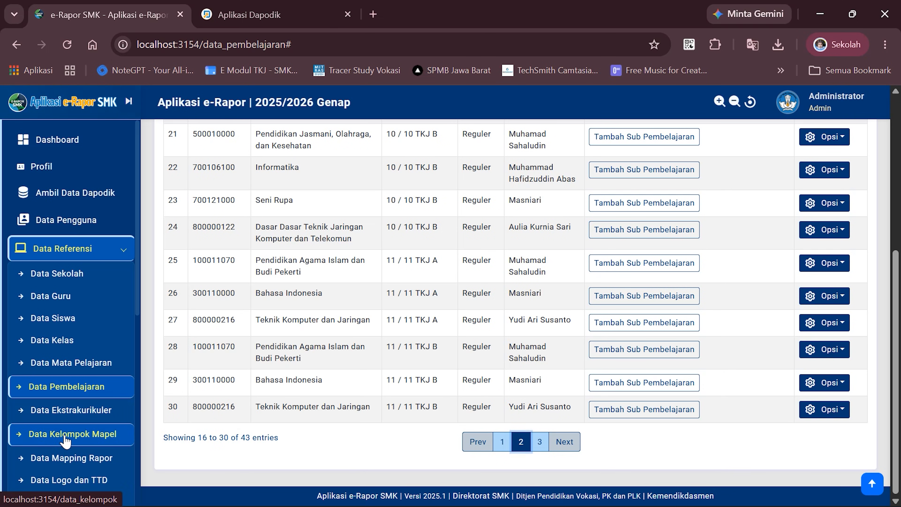
Look over Data Kelompok Mapel and display Data Mapping Rapor for SMK Merdeka Teknik Jaringan Komputer dan Telekomunikasi, Tingkat 10.
left_click(100, 432)
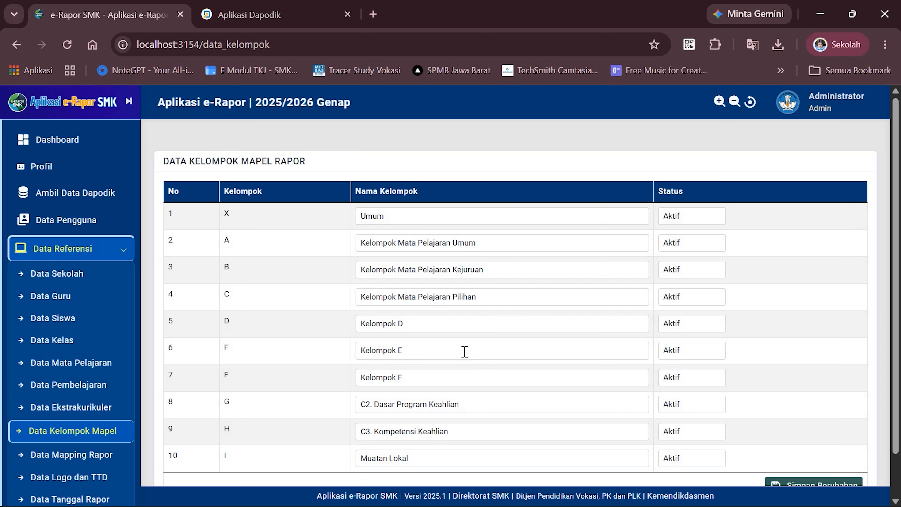
scroll(418, 356, "down", 2)
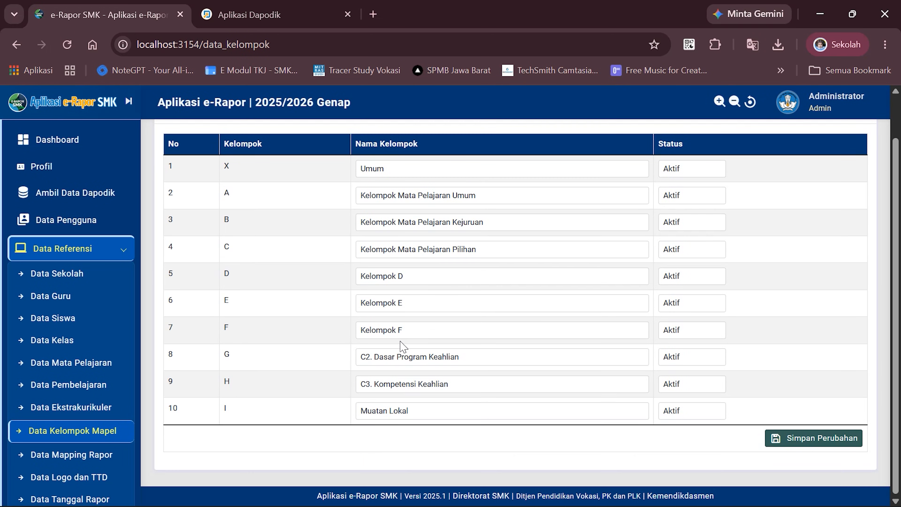
left_click(60, 454)
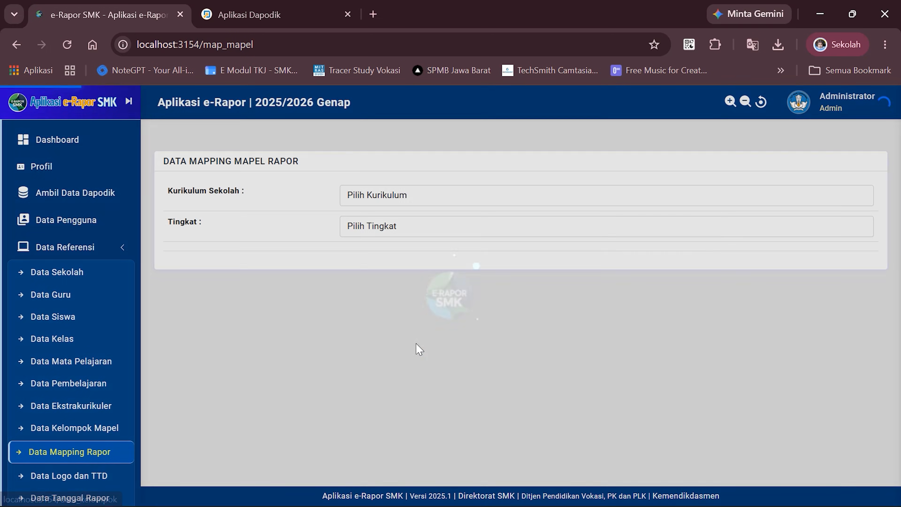
left_click(439, 197)
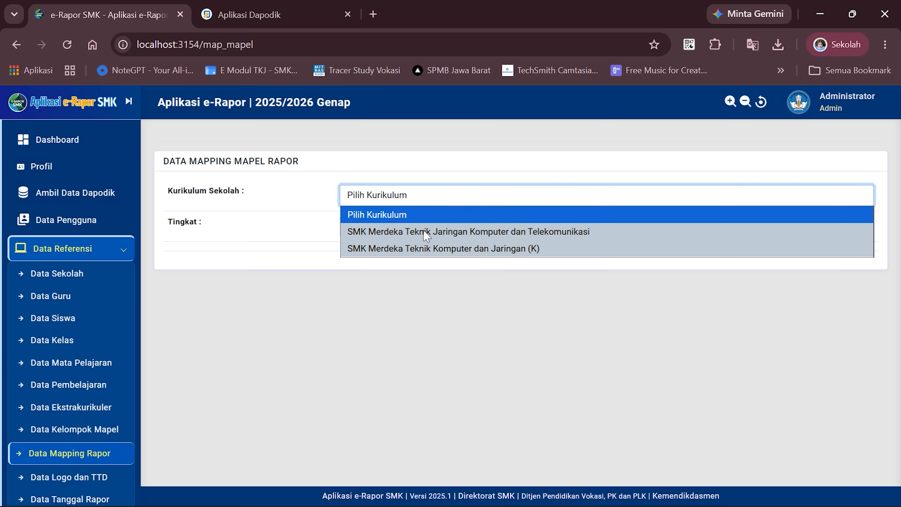
left_click(425, 231)
left_click(442, 234)
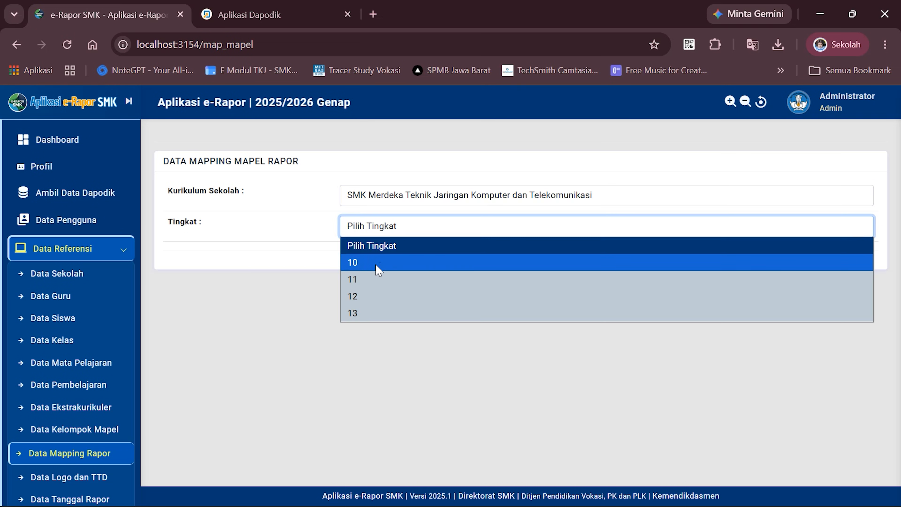
left_click(378, 264)
scroll(501, 316, "down", 6)
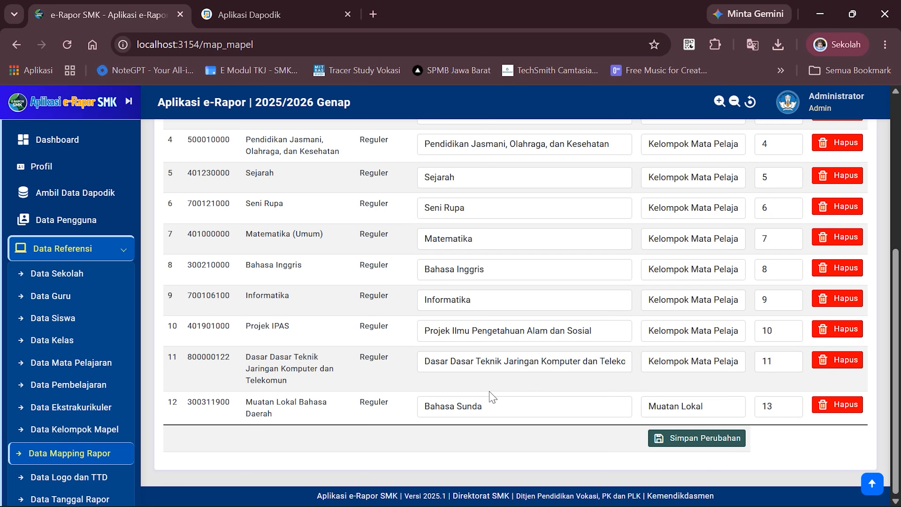
Review the Nama Lokal entries in the Tingkat 10 mapping, from Pendidikan Jasmani through Informatika to Bahasa Sunda.
scroll(493, 402, "up", 4)
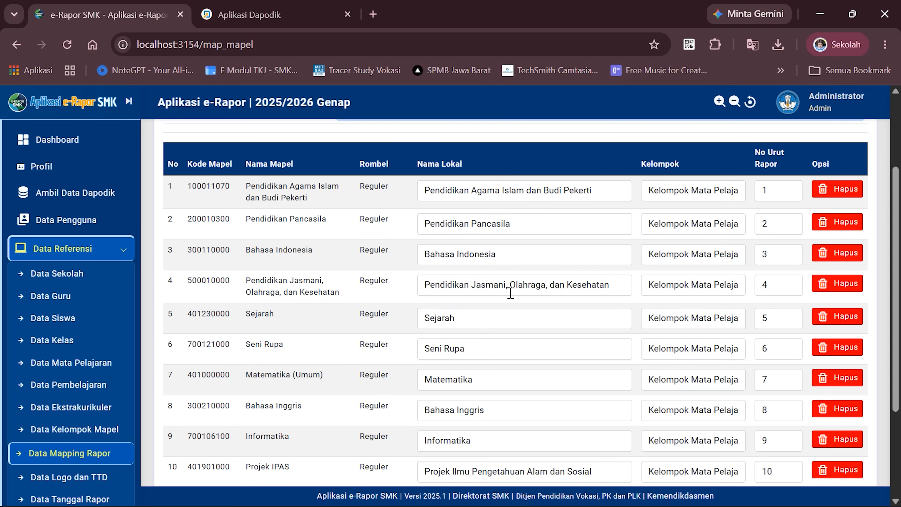
left_click(620, 290)
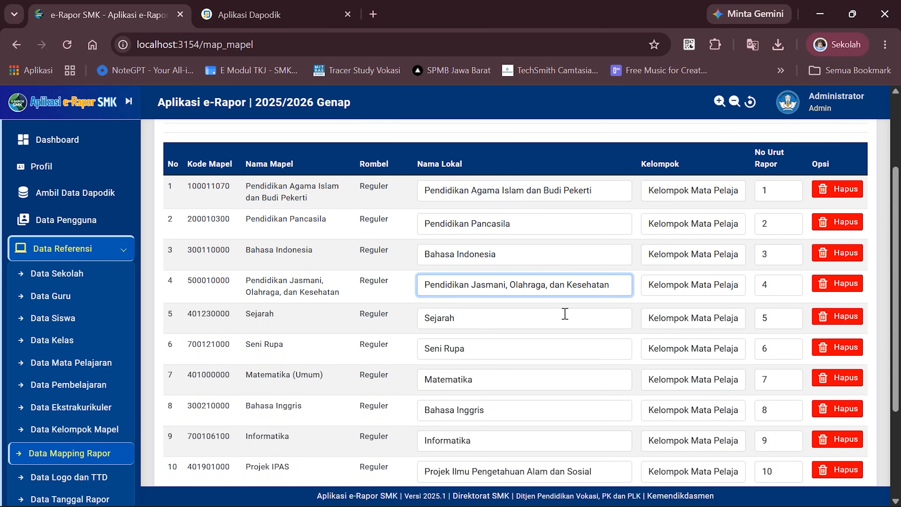
scroll(540, 278, "down", 2)
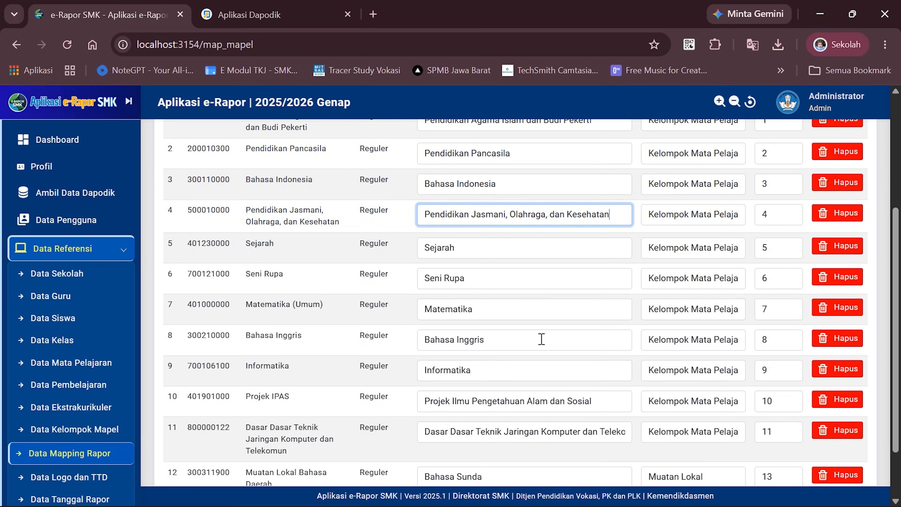
left_click(537, 370)
scroll(553, 369, "down", 3)
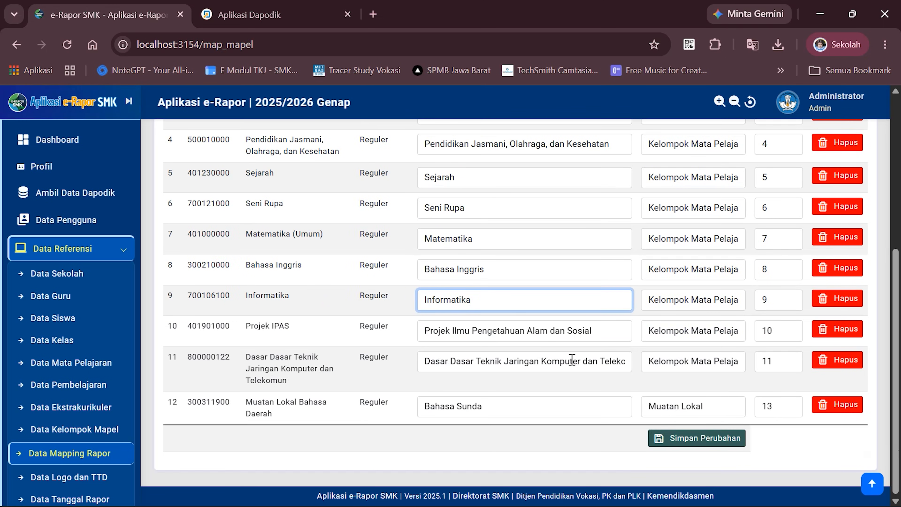
left_click(537, 407)
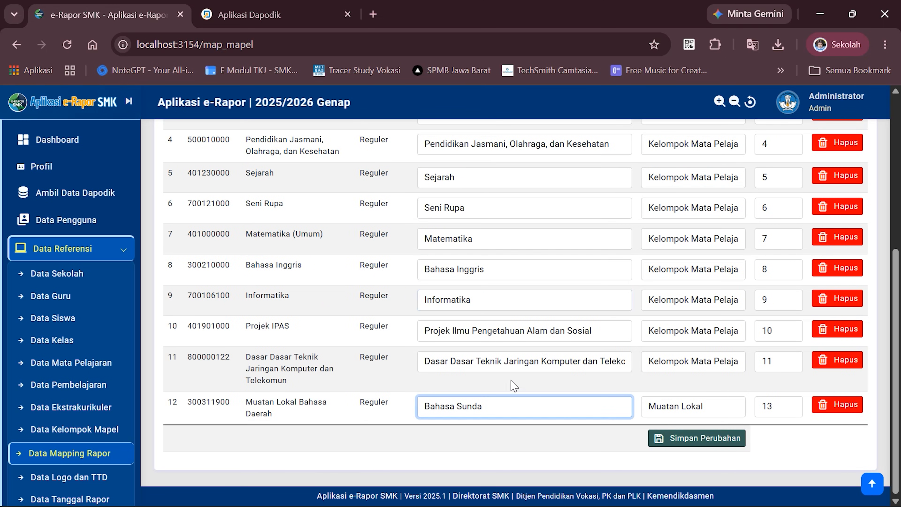
left_click(763, 442)
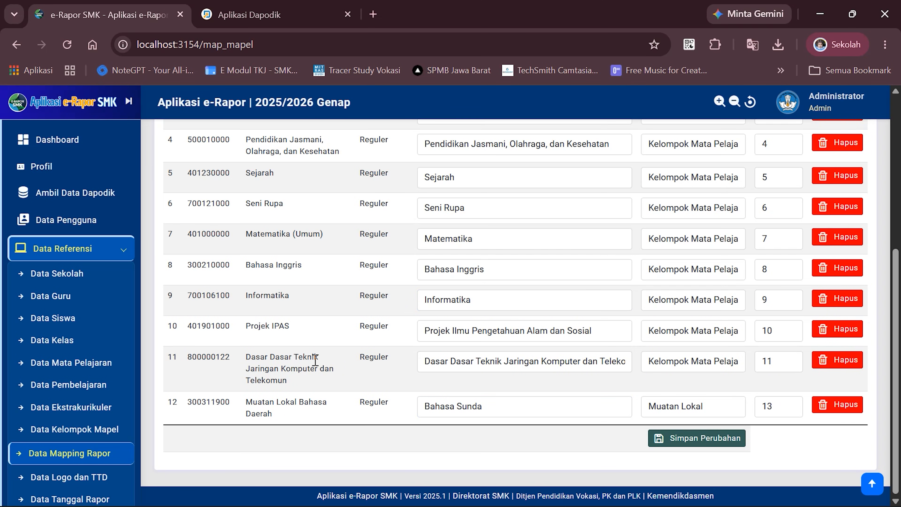
Display the Tingkat 11 subject mapping for the curriculum SMK Merdeka Teknik Komputer dan Jaringan (K).
scroll(317, 360, "up", 6)
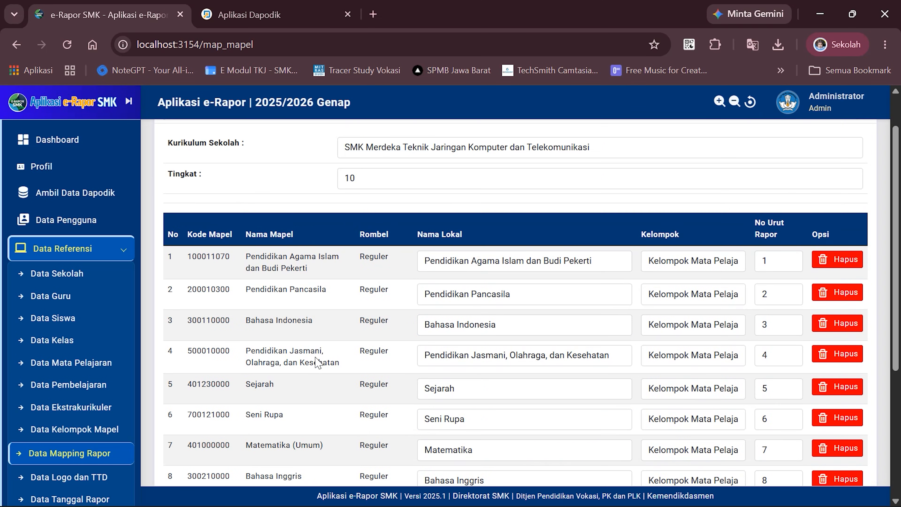
left_click(377, 182)
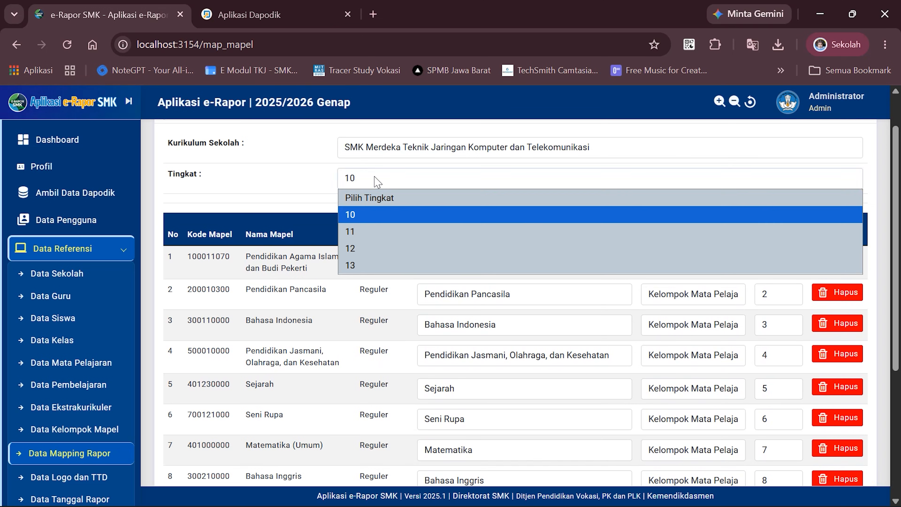
left_click(392, 235)
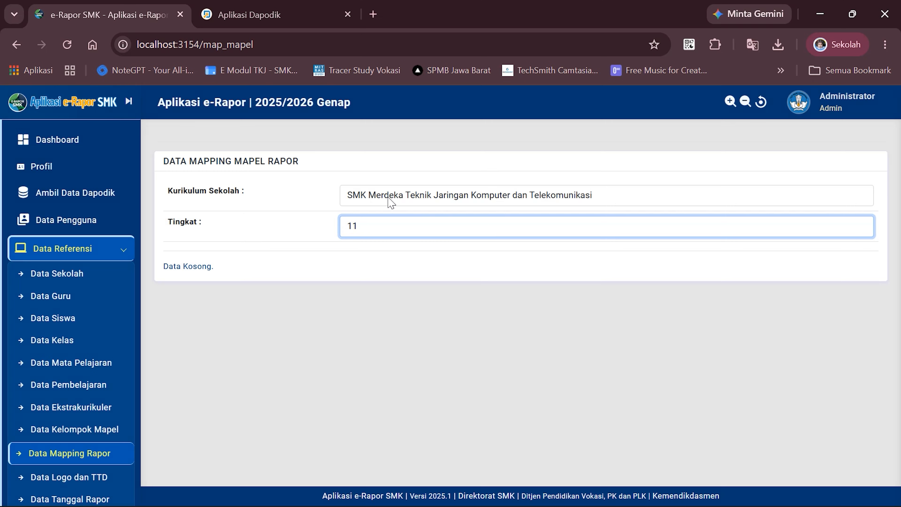
left_click(403, 199)
left_click(407, 251)
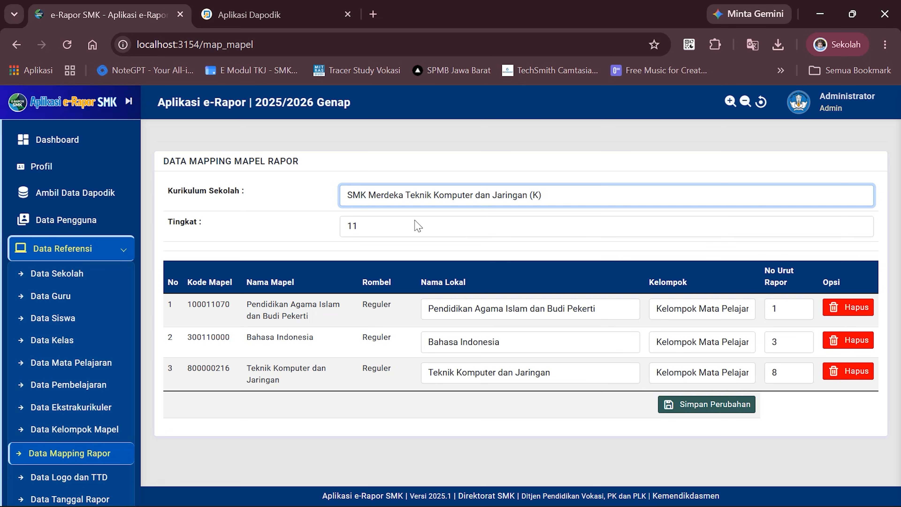
Return to the Tingkat 10 mapping of SMK Merdeka Teknik Jaringan Komputer dan Telekomunikasi and check its No Urut Rapor numbering.
left_click(451, 198)
left_click(440, 231)
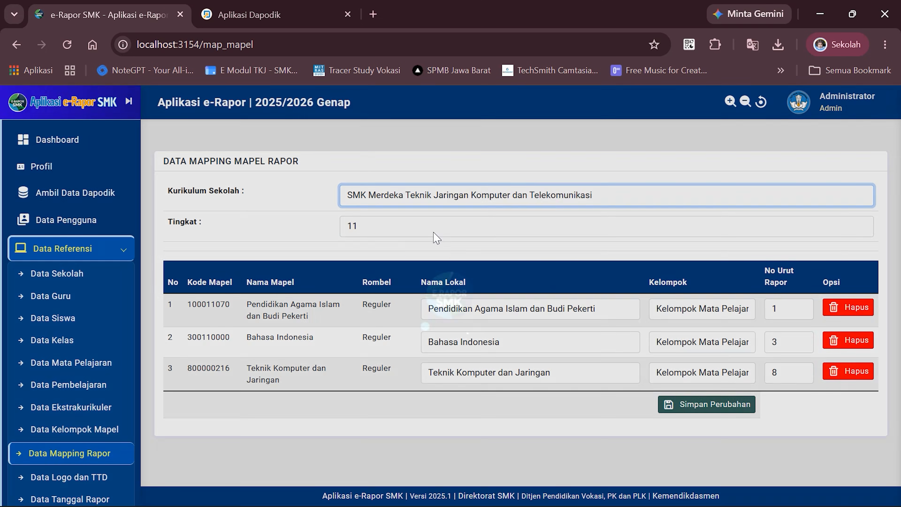
left_click(417, 232)
left_click(400, 264)
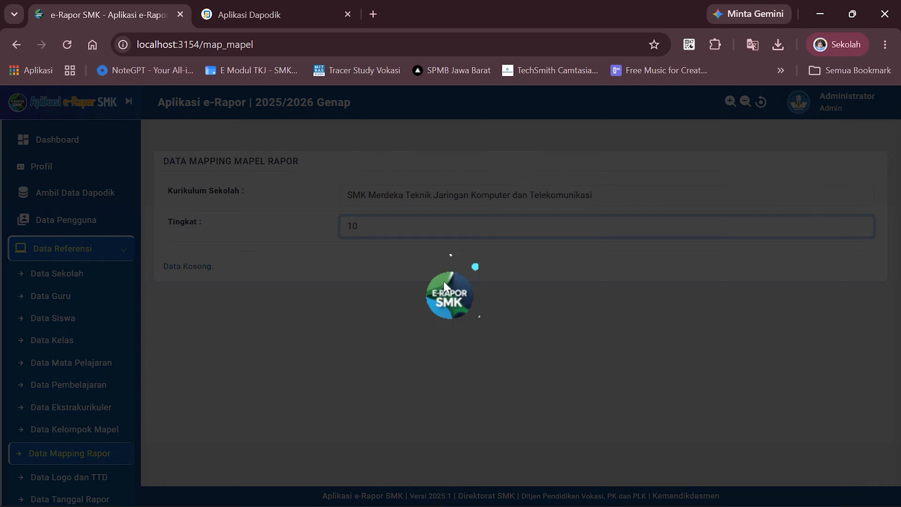
scroll(323, 309, "down", 4)
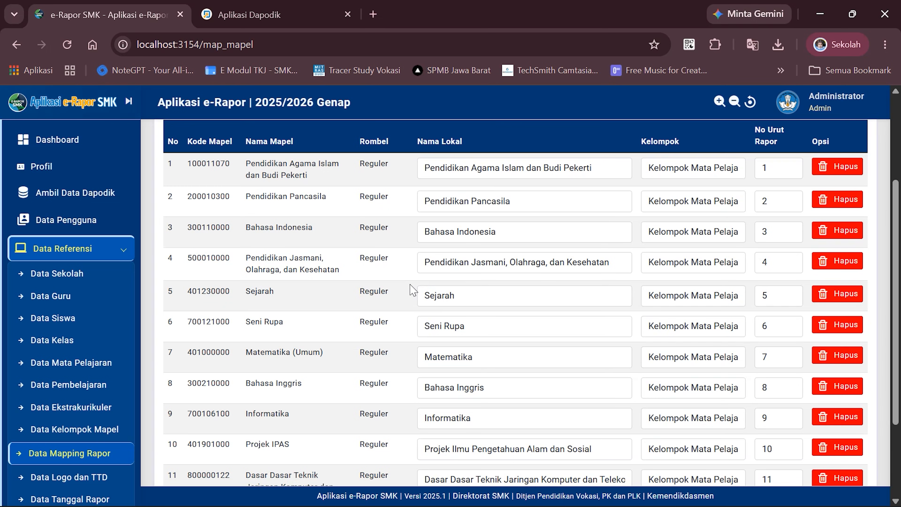
scroll(412, 289, "down", 5)
scroll(737, 316, "up", 8)
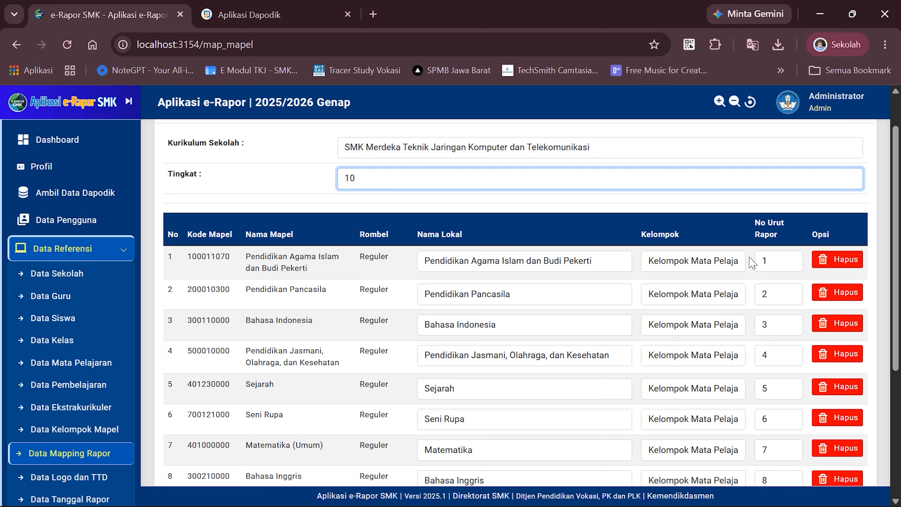
left_click(783, 265)
left_click(786, 296)
left_click(784, 324)
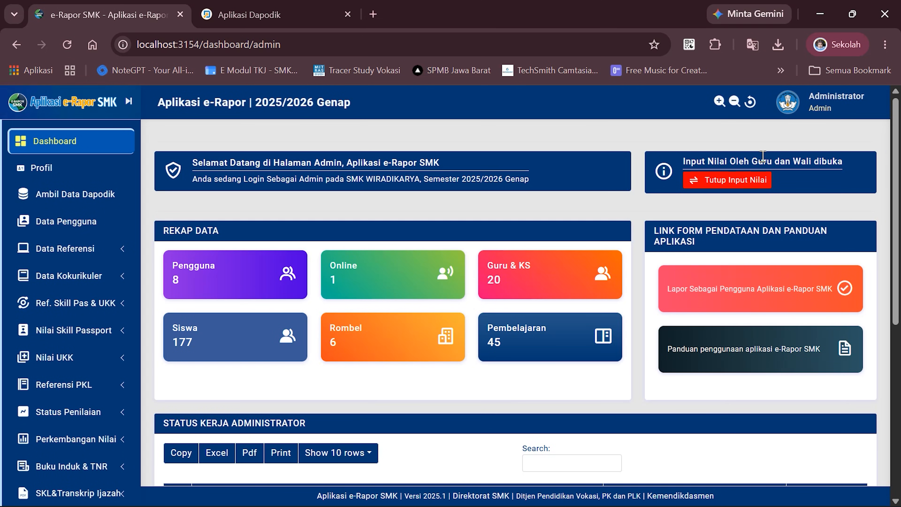
Log the administrator account out of e-Rapor.
left_click(829, 109)
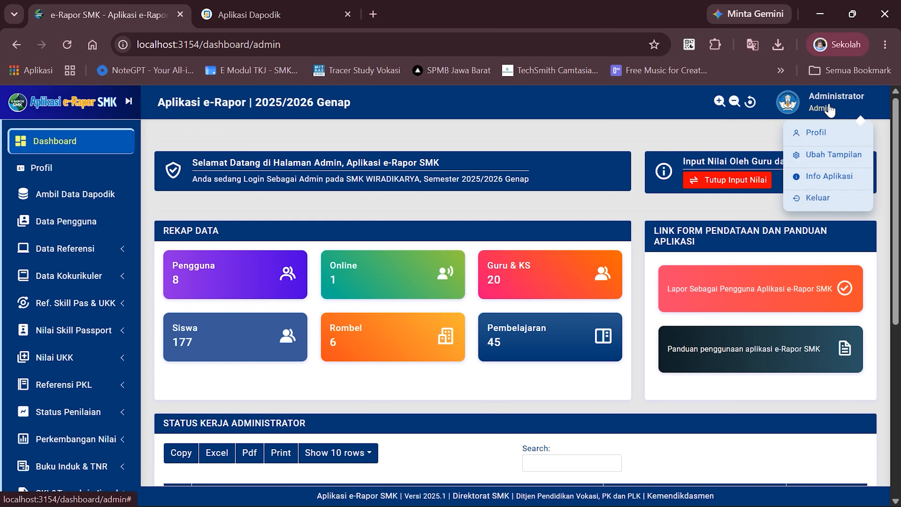
left_click(814, 203)
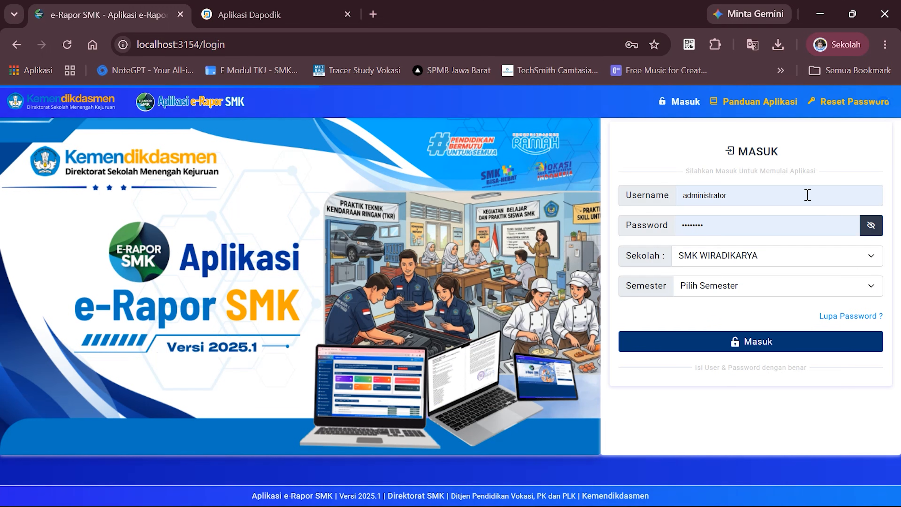